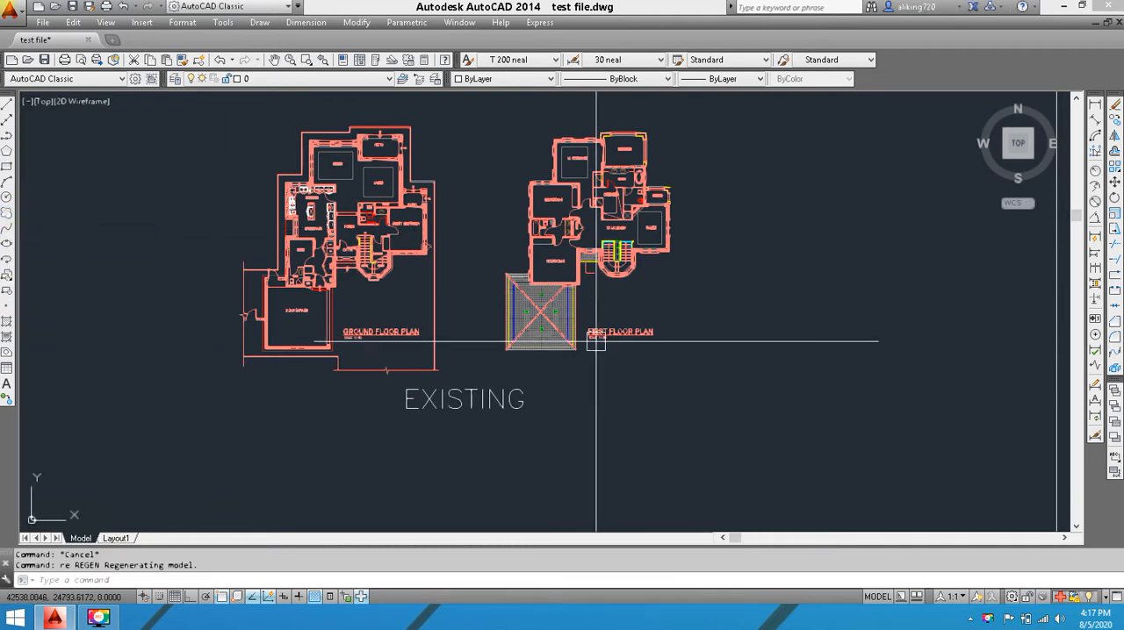
Draw a freehand revision cloud around the upper patio of the ground floor plan
{"action": "left_click", "coordinate": [9, 213]}
{"action": "scroll", "coordinate": [422, 140], "scroll_direction": "up", "scroll_amount": 5}
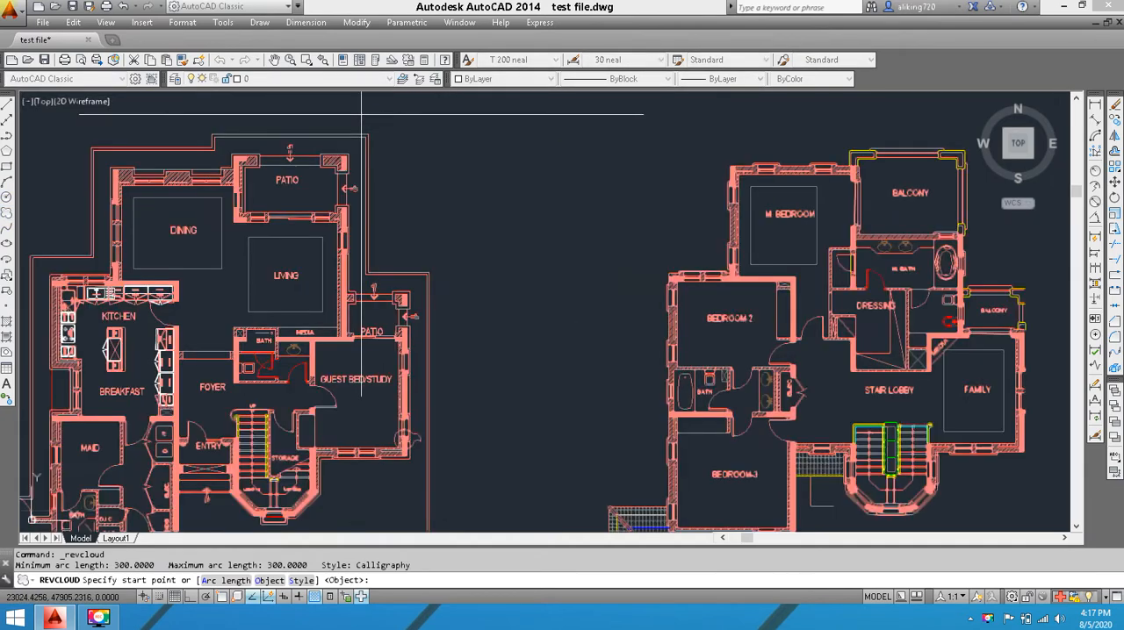
{"action": "scroll", "coordinate": [359, 202], "scroll_direction": "down", "scroll_amount": 2}
{"action": "scroll", "coordinate": [242, 220], "scroll_direction": "up", "scroll_amount": 2}
{"action": "left_click", "coordinate": [241, 221]}
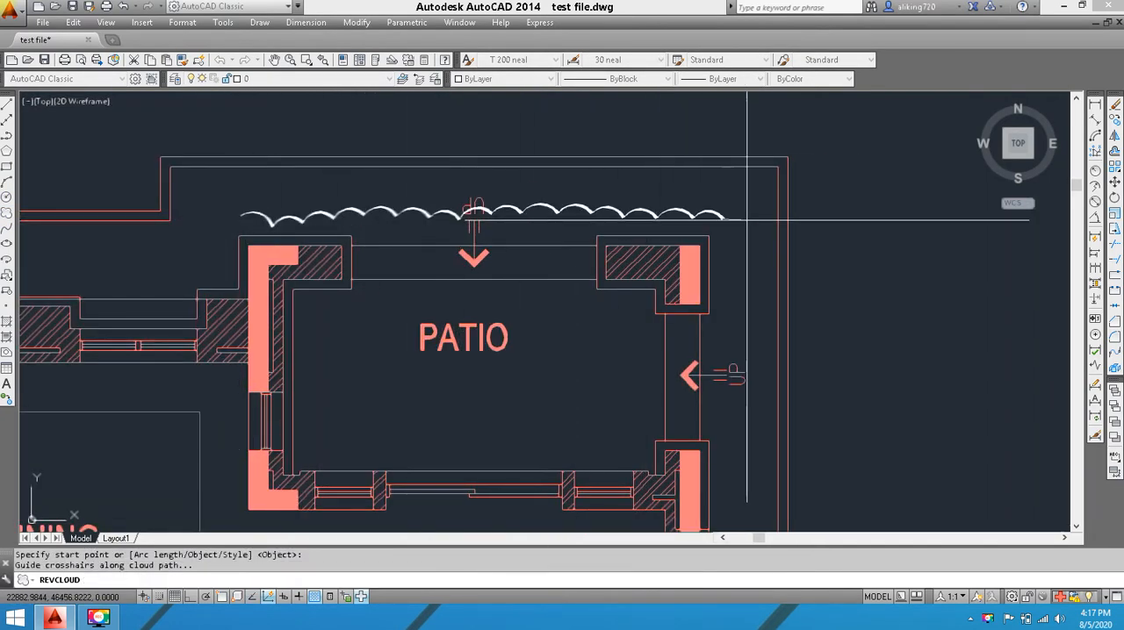
{"action": "middle_click_drag", "start_coordinate": [735, 447], "coordinate": [745, 357]}
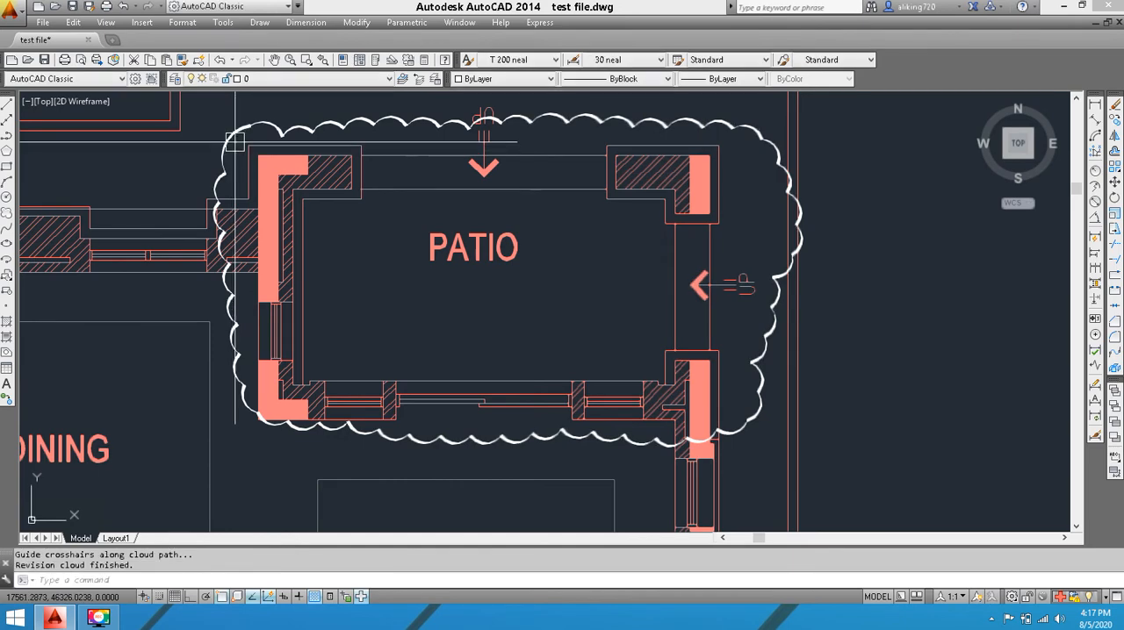
Erase the freehand revision cloud around the upper patio
{"action": "middle_click_drag", "start_coordinate": [566, 130], "coordinate": [643, 171]}
{"action": "left_click", "coordinate": [663, 147]}
{"action": "key", "text": "Delete"}
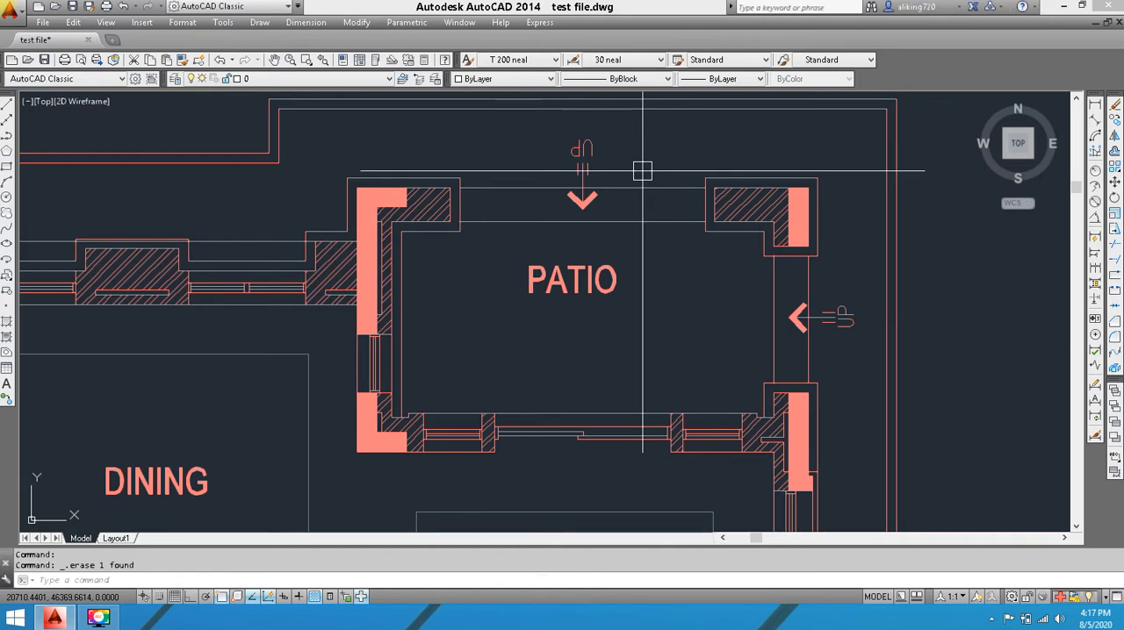
{"action": "type", "text": "pl"}
{"action": "key", "text": "space"}
{"action": "mouse_move", "coordinate": [462, 287]}
{"action": "middle_mouse_down"}
{"action": "mouse_move", "coordinate": [495, 171]}
{"action": "mouse_move", "coordinate": [530, 292]}
{"action": "mouse_move", "coordinate": [513, 244]}
{"action": "mouse_move", "coordinate": [519, 259]}
{"action": "middle_mouse_up"}
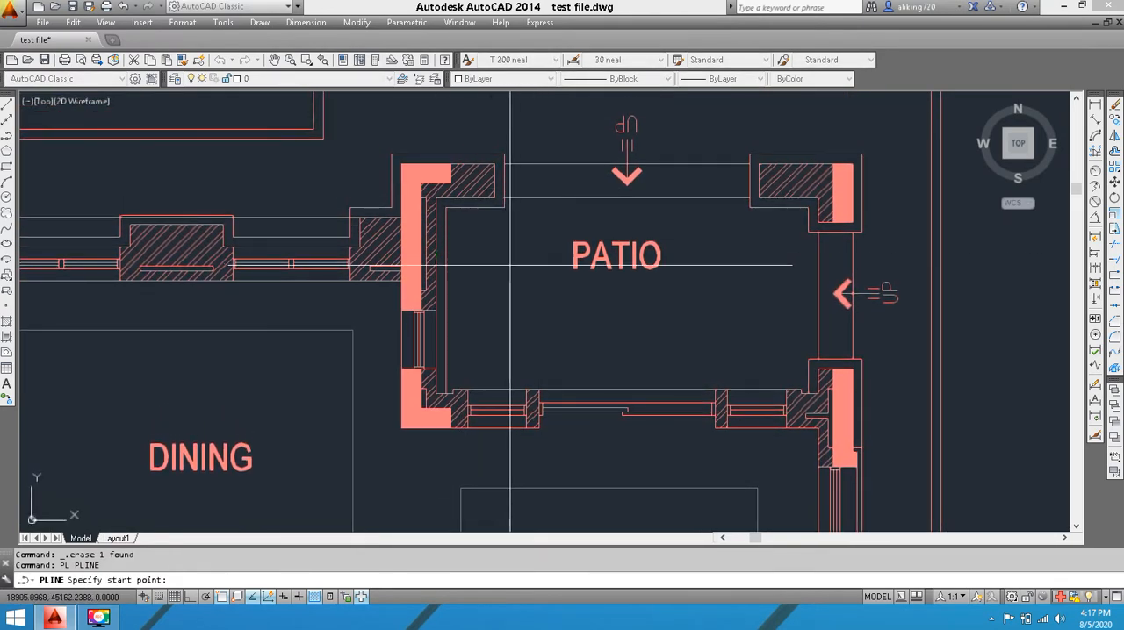
{"action": "scroll", "coordinate": [544, 153], "scroll_direction": "up", "scroll_amount": 2}
{"action": "middle_click_drag", "start_coordinate": [486, 117], "coordinate": [486, 129]}
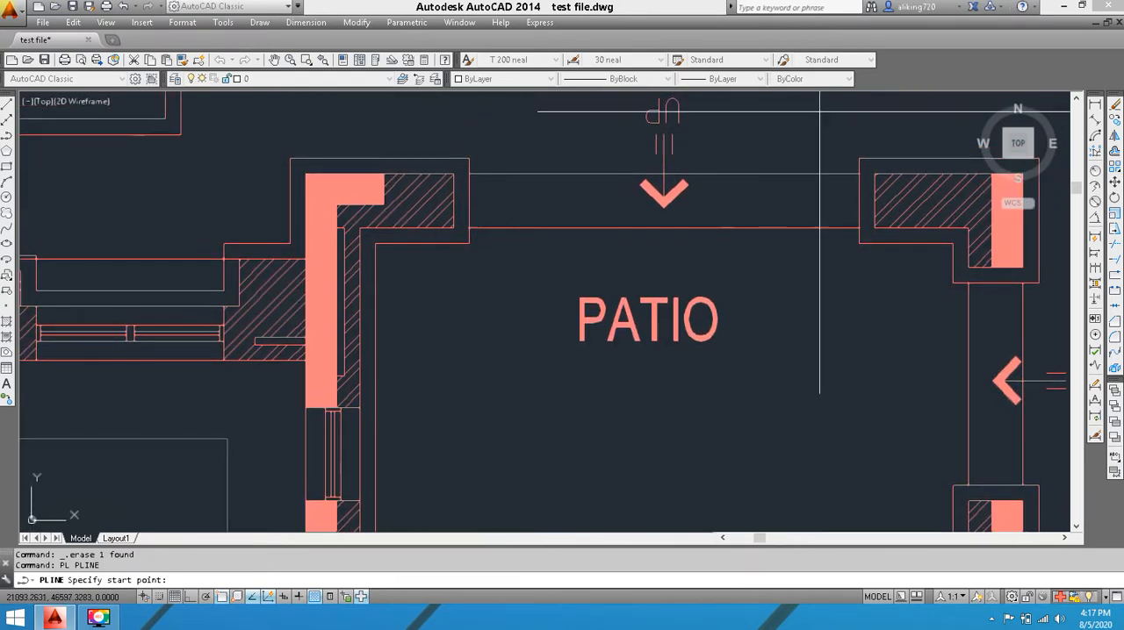
{"action": "middle_click_drag", "start_coordinate": [666, 162], "coordinate": [595, 199]}
{"action": "scroll", "coordinate": [592, 197], "scroll_direction": "up", "scroll_amount": 2}
{"action": "key", "text": "Escape"}
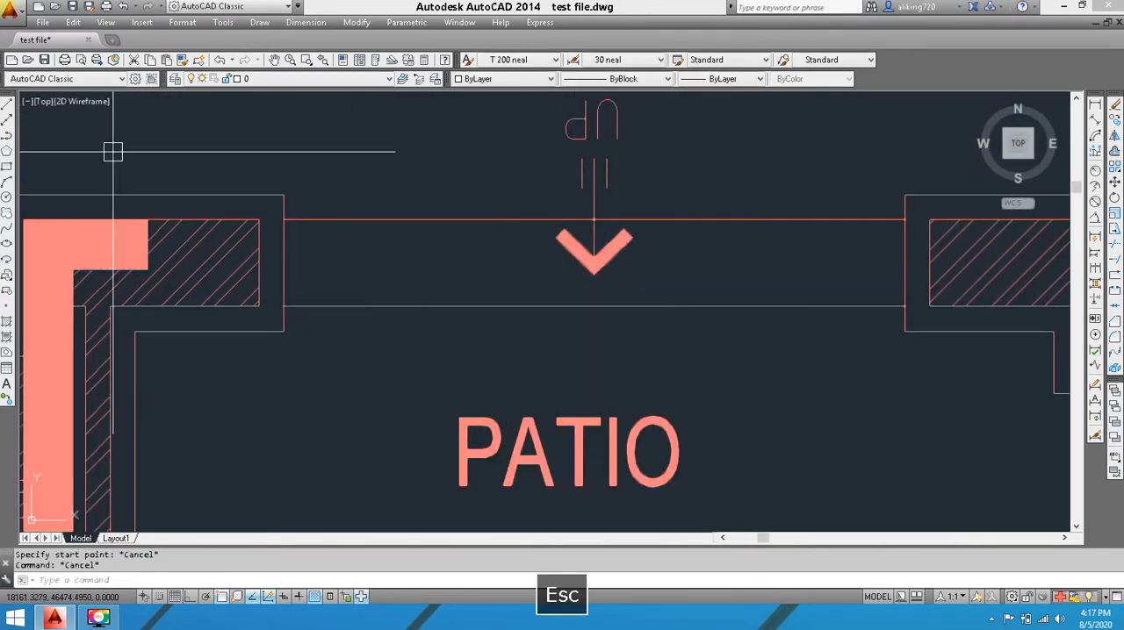
Draw a rectangle enclosing the upper patio's top opening and its UP arrow, overlapping the piers on both sides
{"action": "left_click", "coordinate": [7, 164]}
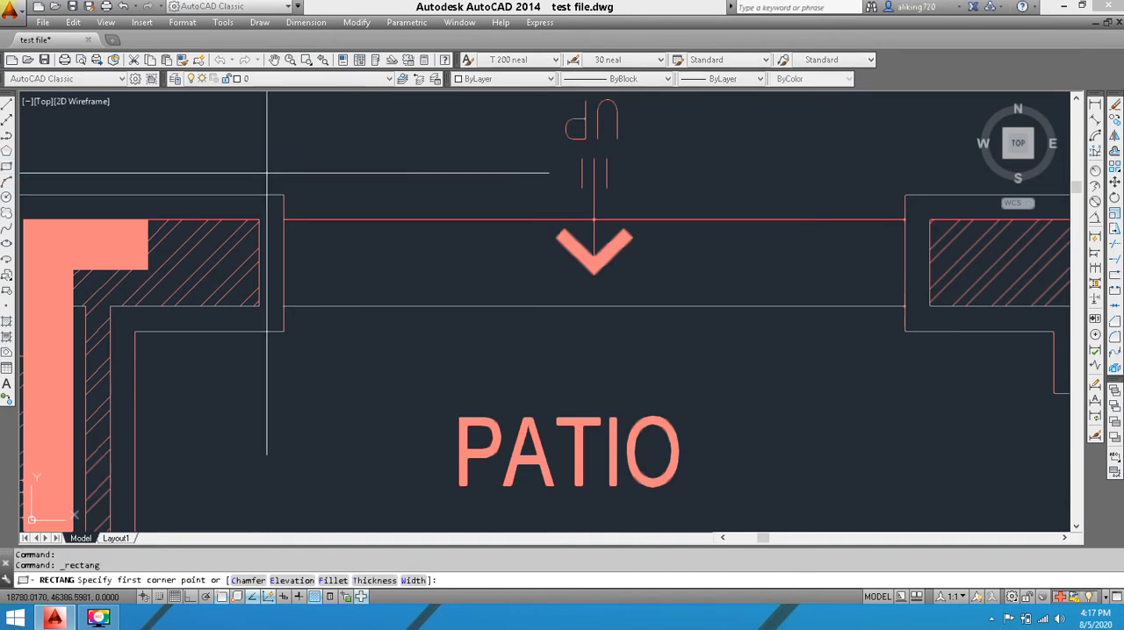
{"action": "left_click", "coordinate": [245, 163]}
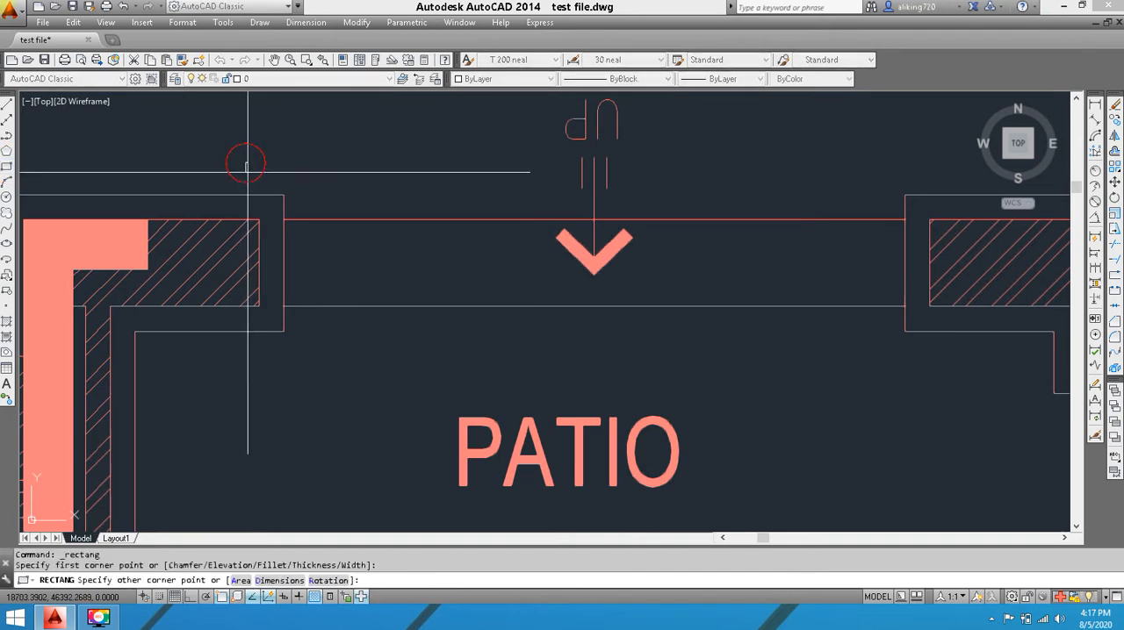
{"action": "left_click", "coordinate": [958, 364]}
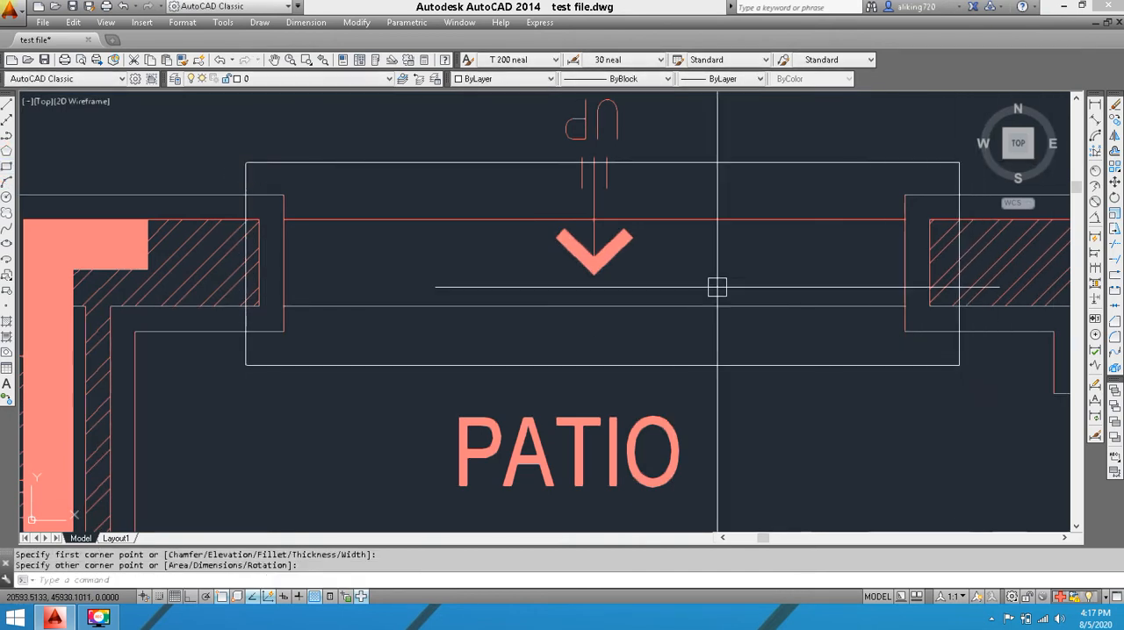
Convert the rectangle at the patio opening into a revision cloud, keeping the default arc direction
{"action": "left_click", "coordinate": [7, 213]}
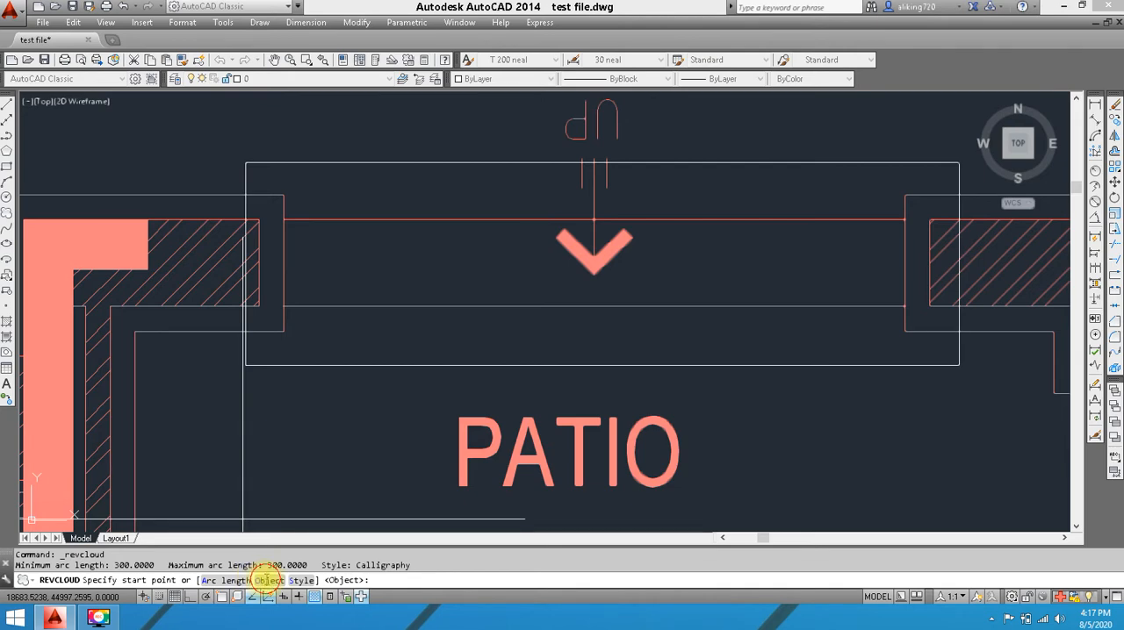
{"action": "left_click", "coordinate": [268, 580]}
{"action": "left_click", "coordinate": [459, 164]}
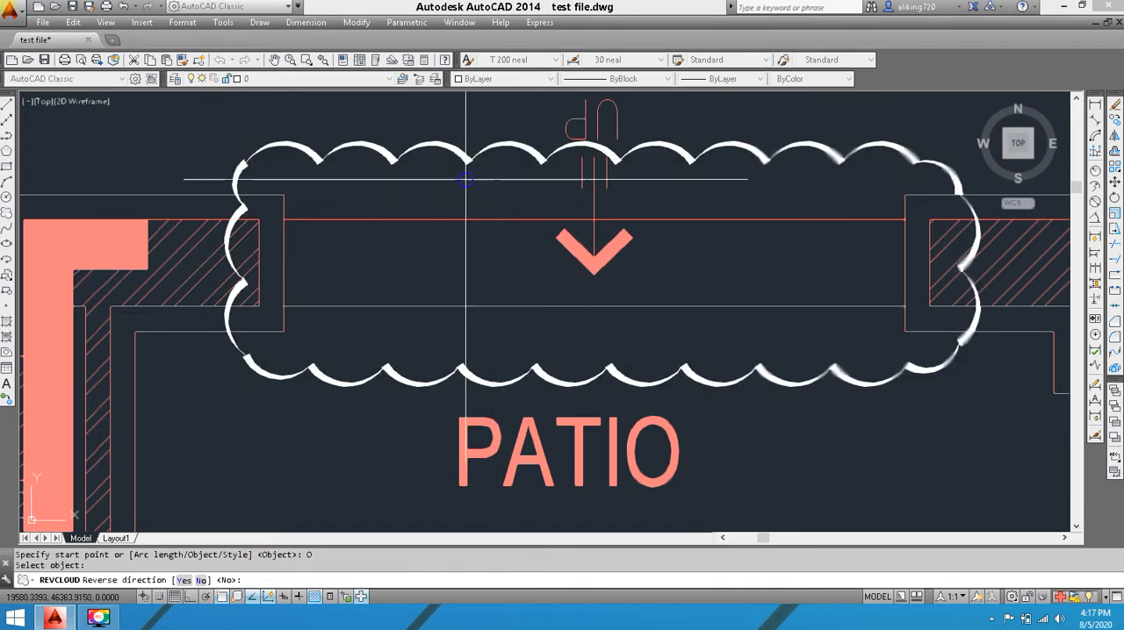
{"action": "right_click", "coordinate": [467, 179]}
{"action": "left_click", "coordinate": [490, 181]}
{"action": "middle_click_drag", "start_coordinate": [479, 187], "coordinate": [484, 257]}
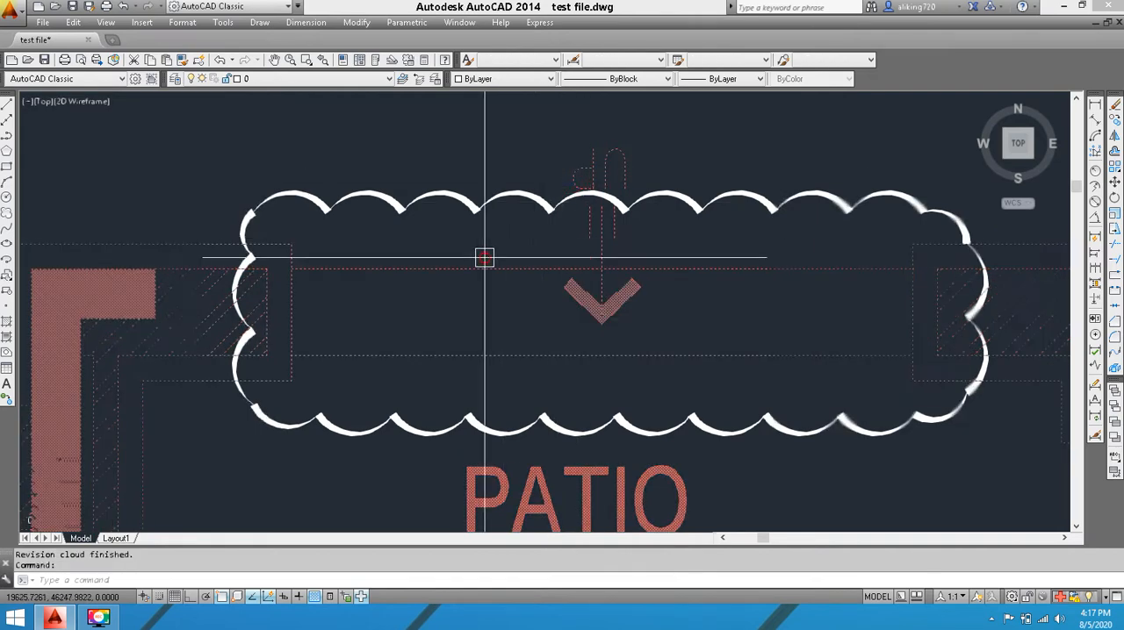
{"action": "left_click", "coordinate": [483, 258]}
{"action": "key", "text": "Escape"}
Examine the arcs and outline of the revision cloud around the patio opening
{"action": "scroll", "coordinate": [475, 156], "scroll_direction": "up", "scroll_amount": 3}
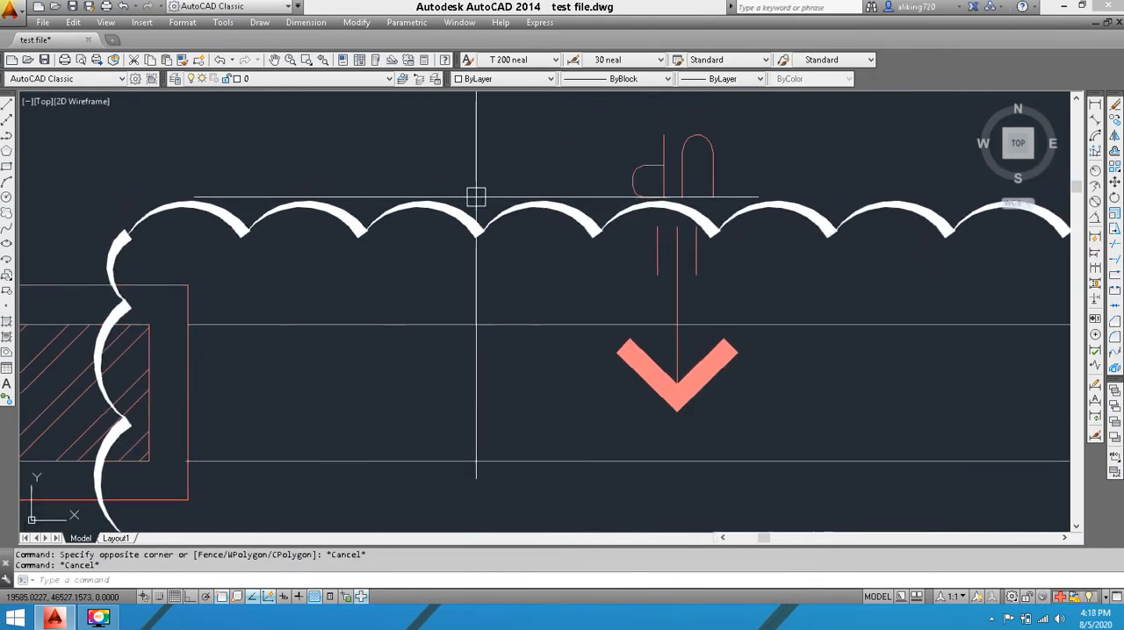
{"action": "scroll", "coordinate": [476, 197], "scroll_direction": "down", "scroll_amount": 3}
{"action": "scroll", "coordinate": [467, 201], "scroll_direction": "up", "scroll_amount": 2}
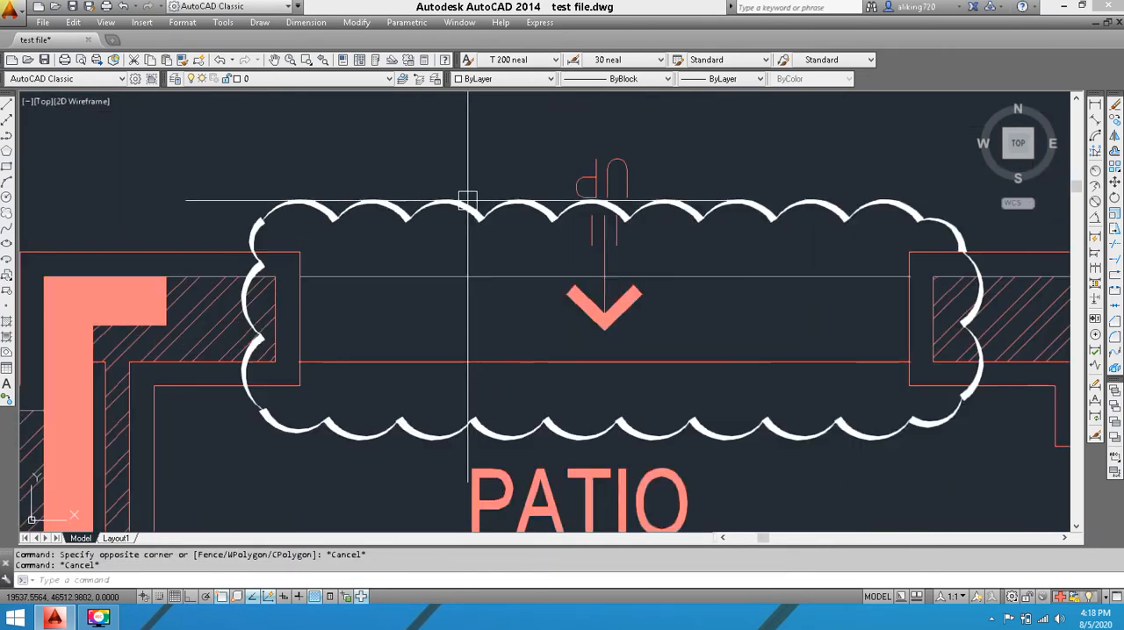
{"action": "left_click", "coordinate": [469, 164]}
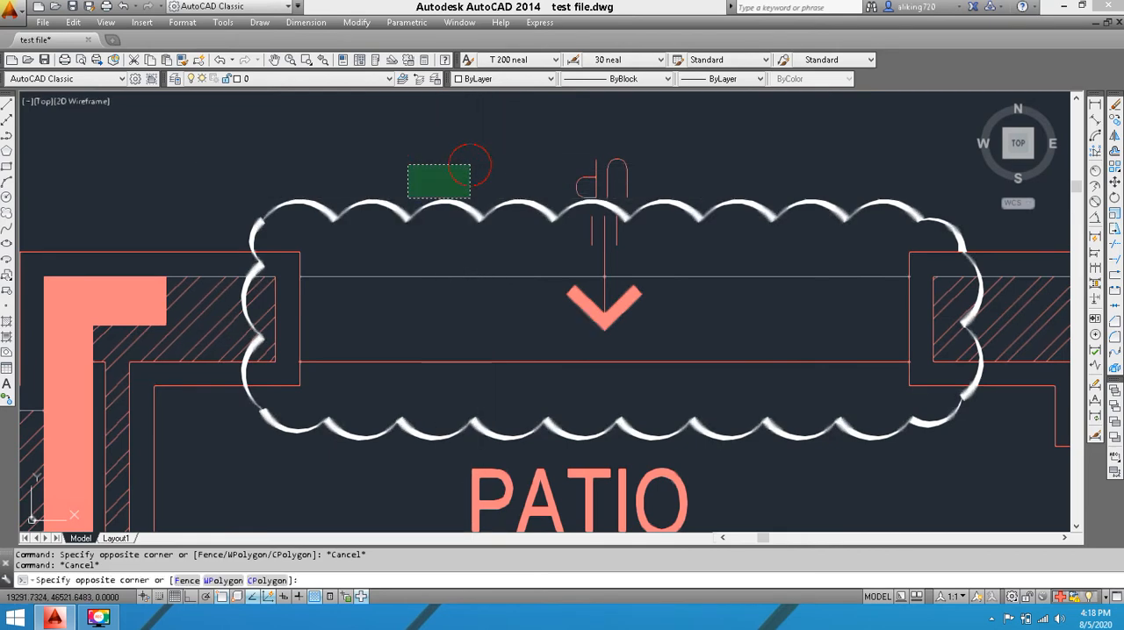
{"action": "left_click", "coordinate": [348, 239]}
{"action": "key", "text": "Escape"}
{"action": "scroll", "coordinate": [467, 154], "scroll_direction": "down", "scroll_amount": 4}
{"action": "middle_click_drag", "start_coordinate": [571, 233], "coordinate": [540, 193]}
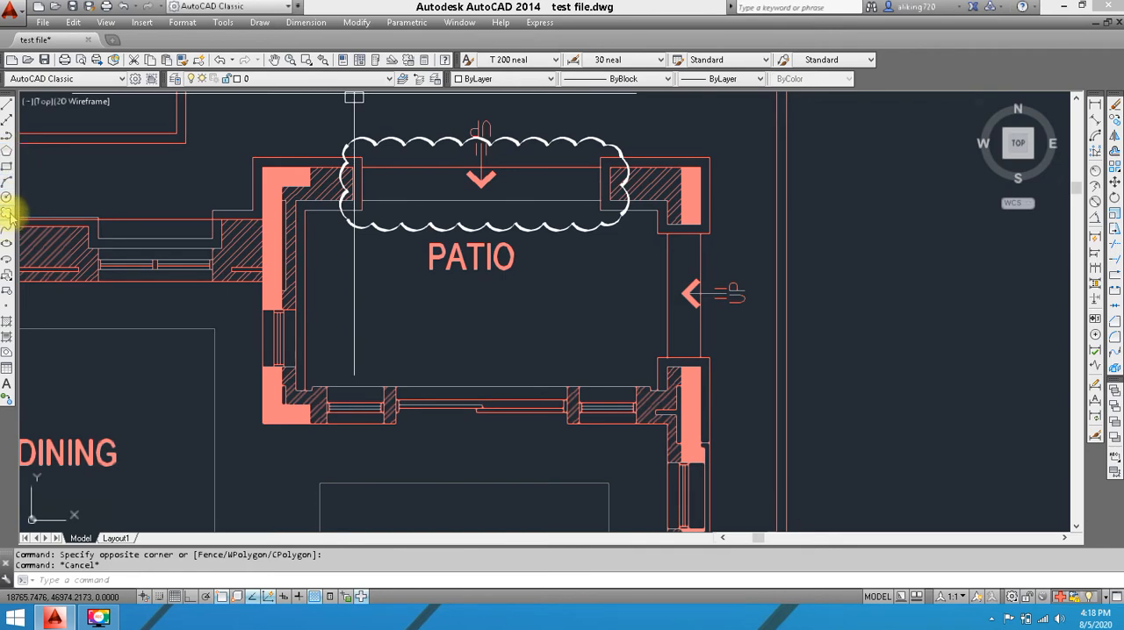
Start a polyline inside the dining room's lower-left corner and trace it outside the left and top walls
{"action": "scroll", "coordinate": [600, 252], "scroll_direction": "down", "scroll_amount": 4}
{"action": "middle_click_drag", "start_coordinate": [500, 310], "coordinate": [602, 268]}
{"action": "scroll", "coordinate": [499, 194], "scroll_direction": "up", "scroll_amount": 4}
{"action": "scroll", "coordinate": [475, 200], "scroll_direction": "down", "scroll_amount": 2}
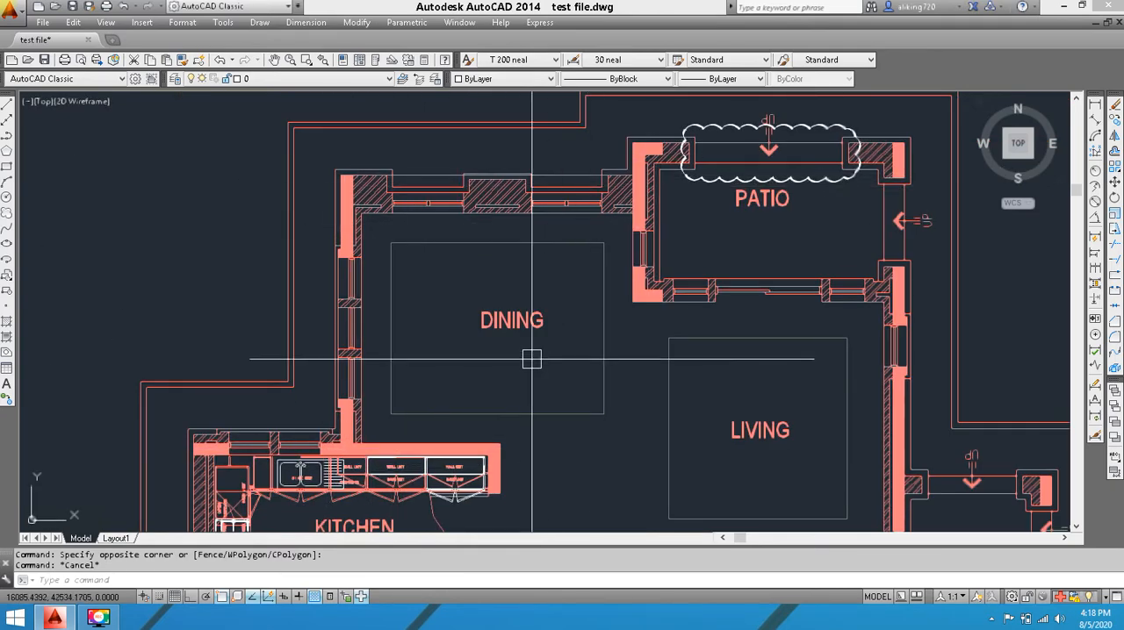
{"action": "key", "text": "space"}
{"action": "scroll", "coordinate": [360, 440], "scroll_direction": "up", "scroll_amount": 4}
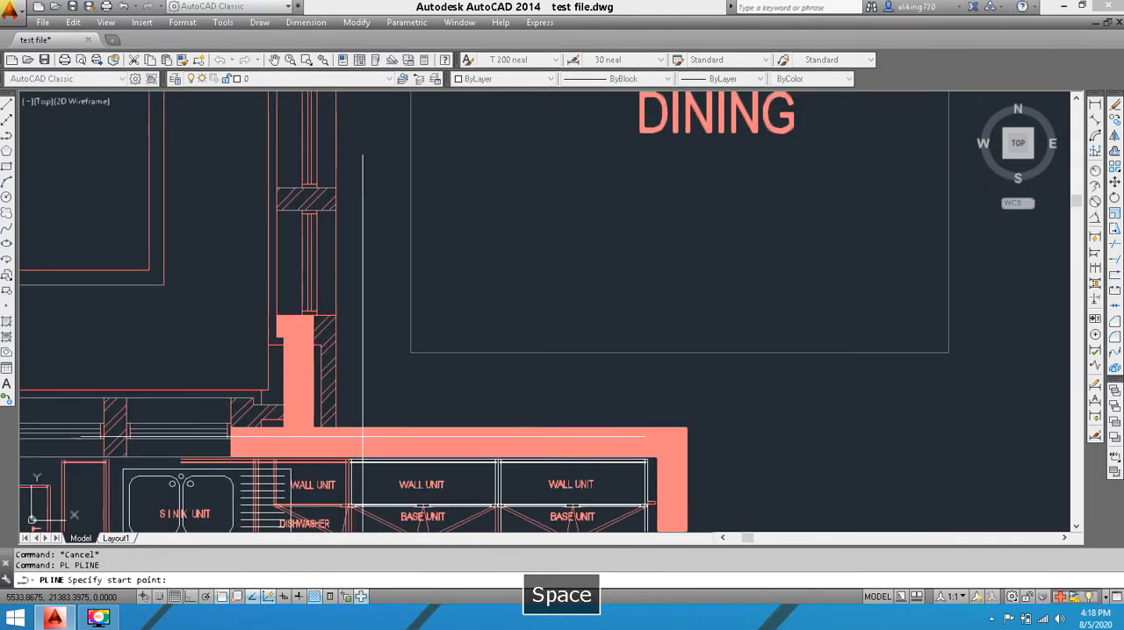
{"action": "left_click", "coordinate": [357, 416]}
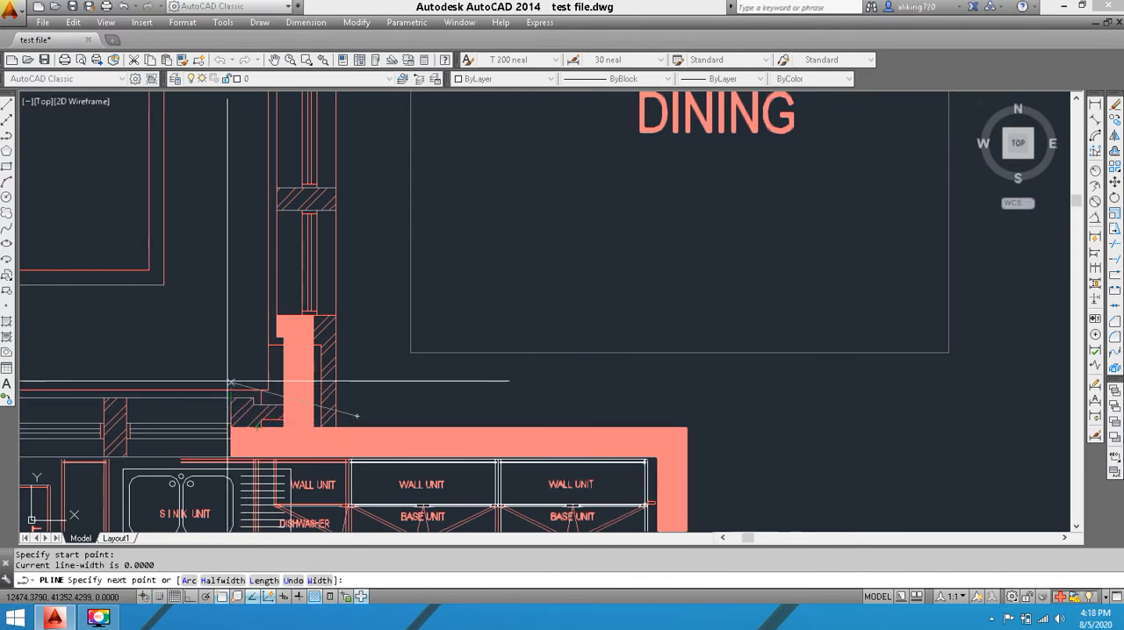
{"action": "left_click", "coordinate": [231, 241]}
{"action": "scroll", "coordinate": [271, 413], "scroll_direction": "down", "scroll_amount": 5}
{"action": "scroll", "coordinate": [267, 243], "scroll_direction": "up", "scroll_amount": 4}
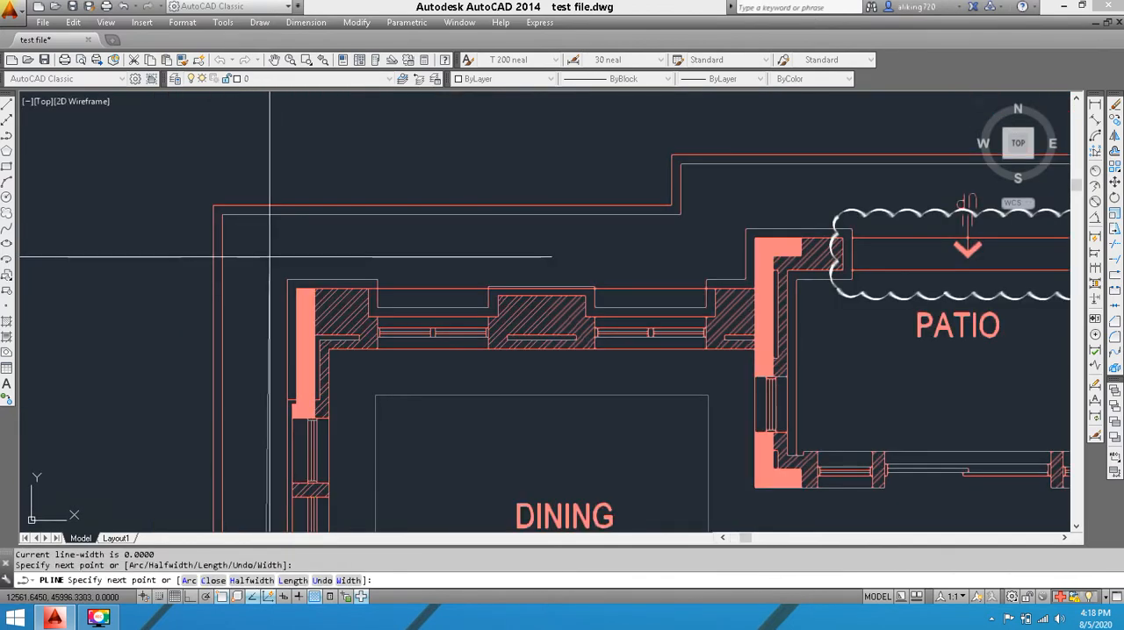
{"action": "left_click", "coordinate": [269, 257]}
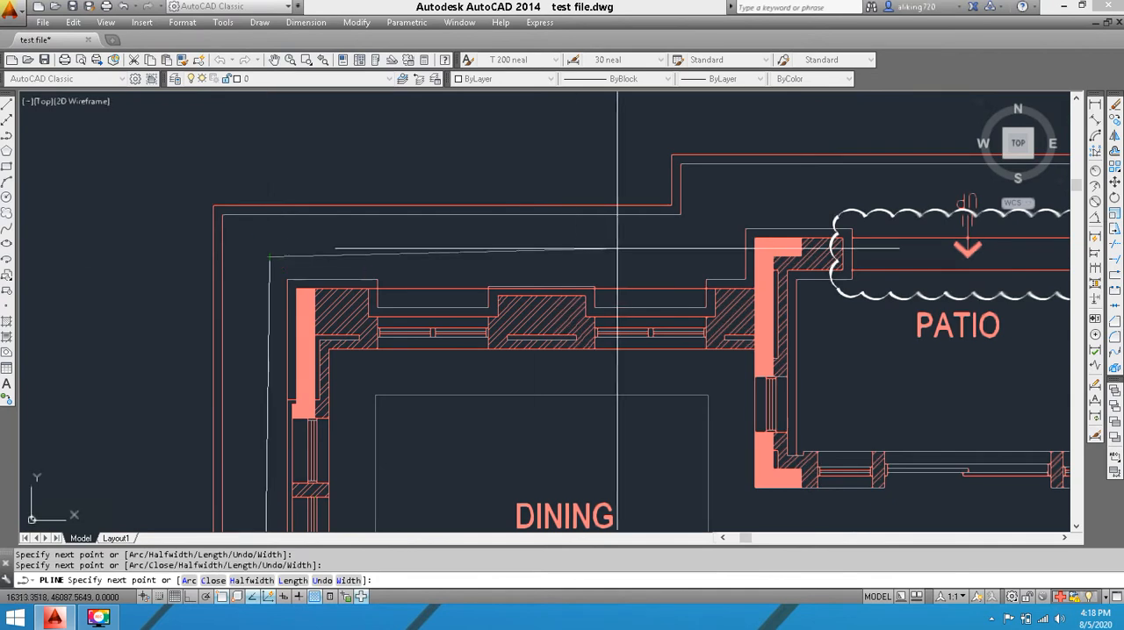
{"action": "left_click", "coordinate": [729, 256]}
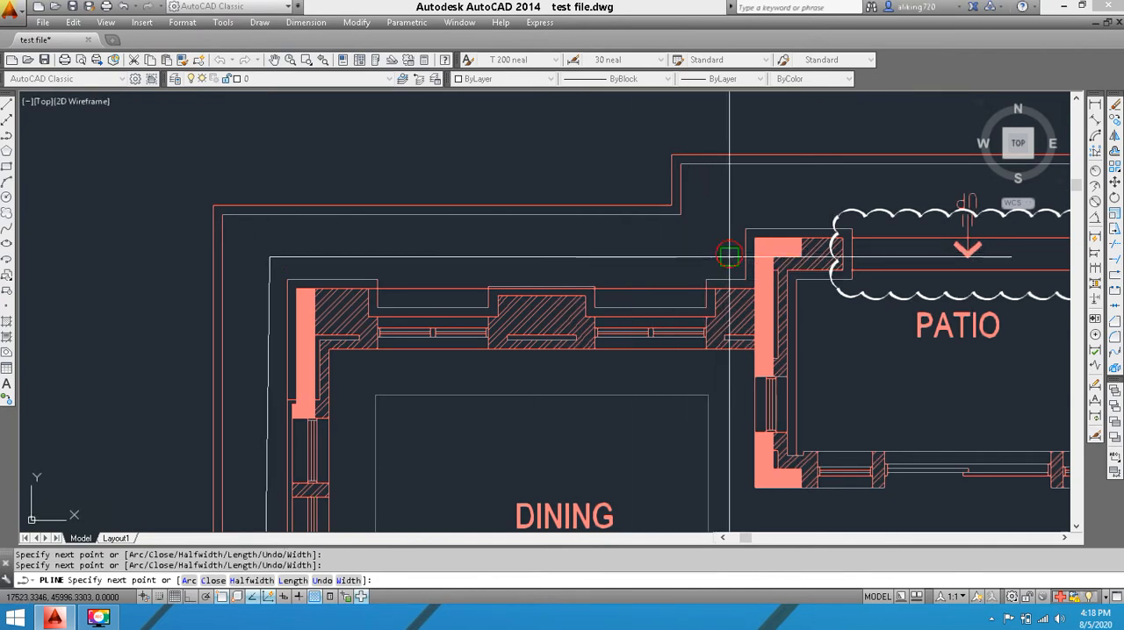
Continue the polyline along the inner side of the dining room's top and left walls and finish it at its start point
{"action": "left_click", "coordinate": [728, 362]}
{"action": "left_click", "coordinate": [356, 362]}
{"action": "middle_click_drag", "start_coordinate": [352, 425], "coordinate": [383, 176]}
{"action": "left_click", "coordinate": [372, 454]}
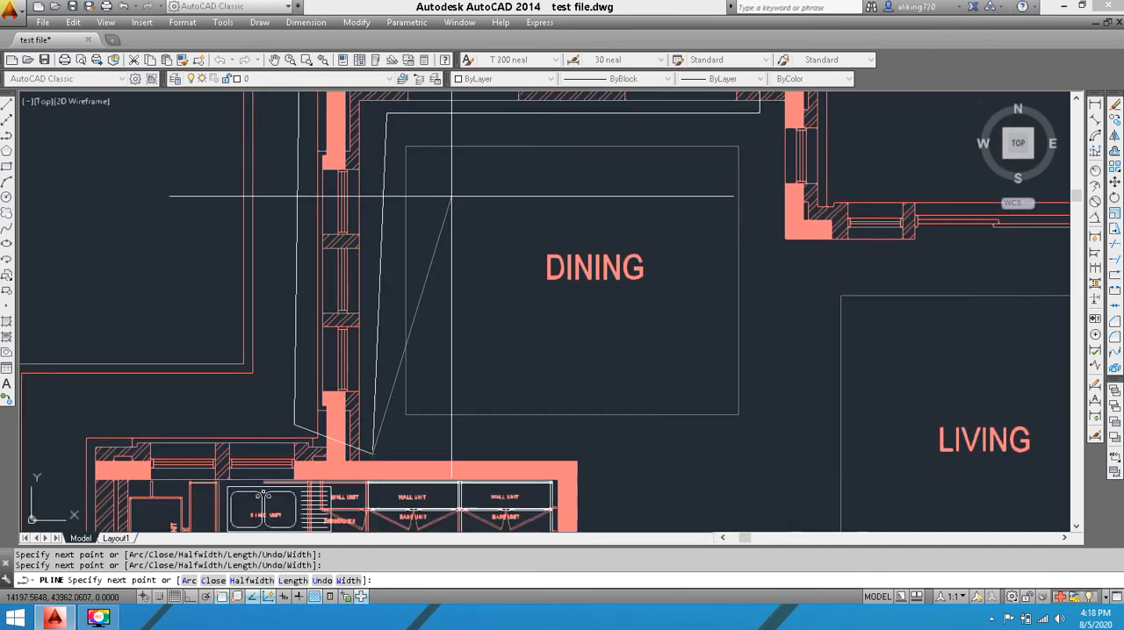
{"action": "right_click", "coordinate": [458, 181]}
{"action": "left_click", "coordinate": [471, 190]}
{"action": "middle_click_drag", "start_coordinate": [474, 194], "coordinate": [455, 336]}
{"action": "left_click", "coordinate": [394, 158]}
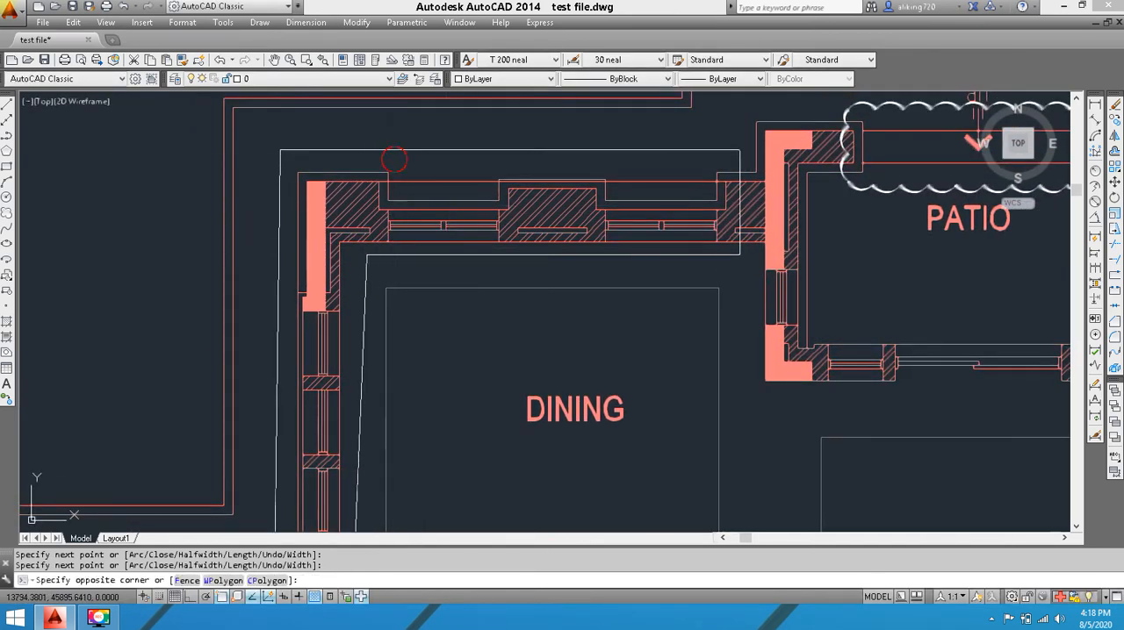
{"action": "left_click", "coordinate": [314, 148]}
{"action": "key", "text": "Escape"}
Convert the L-shaped polyline around the dining room walls into a revision cloud without reversing its arcs
{"action": "scroll", "coordinate": [427, 165], "scroll_direction": "down", "scroll_amount": 2}
{"action": "mouse_move", "coordinate": [428, 161]}
{"action": "middle_mouse_down"}
{"action": "mouse_move", "coordinate": [486, 126]}
{"action": "mouse_move", "coordinate": [434, 110]}
{"action": "middle_mouse_up"}
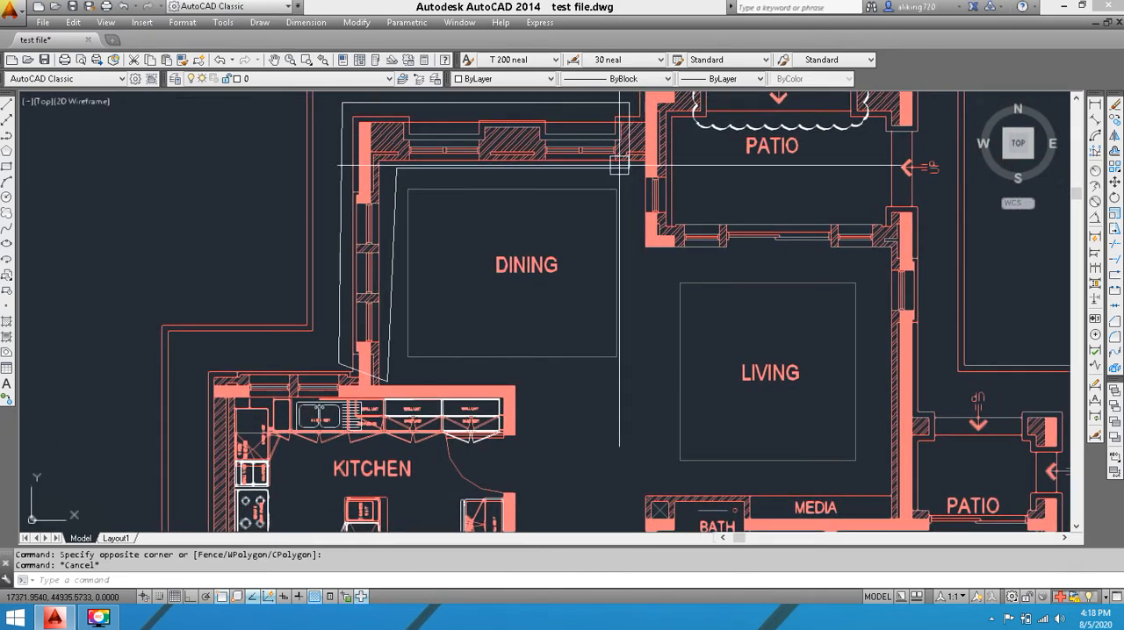
{"action": "middle_click_drag", "start_coordinate": [585, 164], "coordinate": [571, 201]}
{"action": "left_click", "coordinate": [6, 214]}
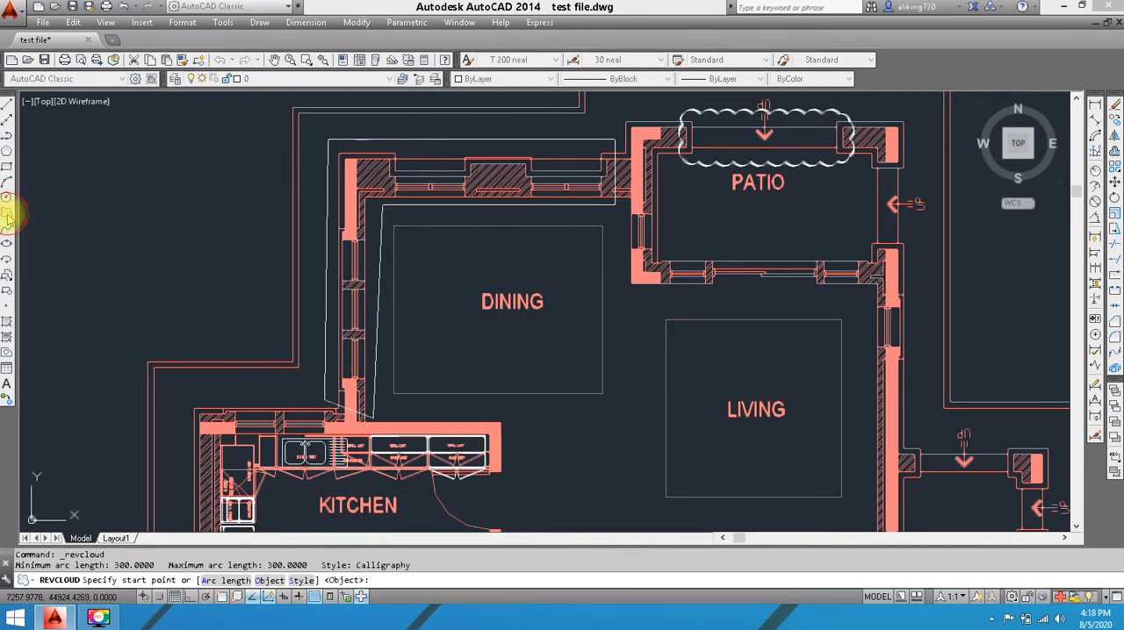
{"action": "left_click", "coordinate": [270, 582]}
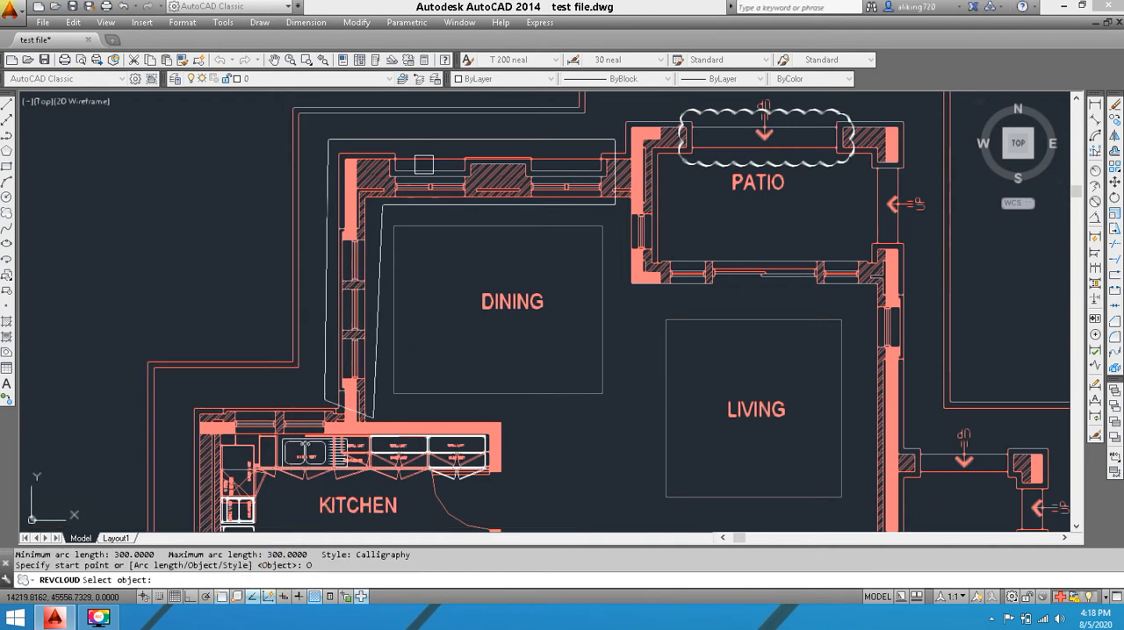
{"action": "left_click", "coordinate": [429, 137]}
{"action": "right_click", "coordinate": [431, 139]}
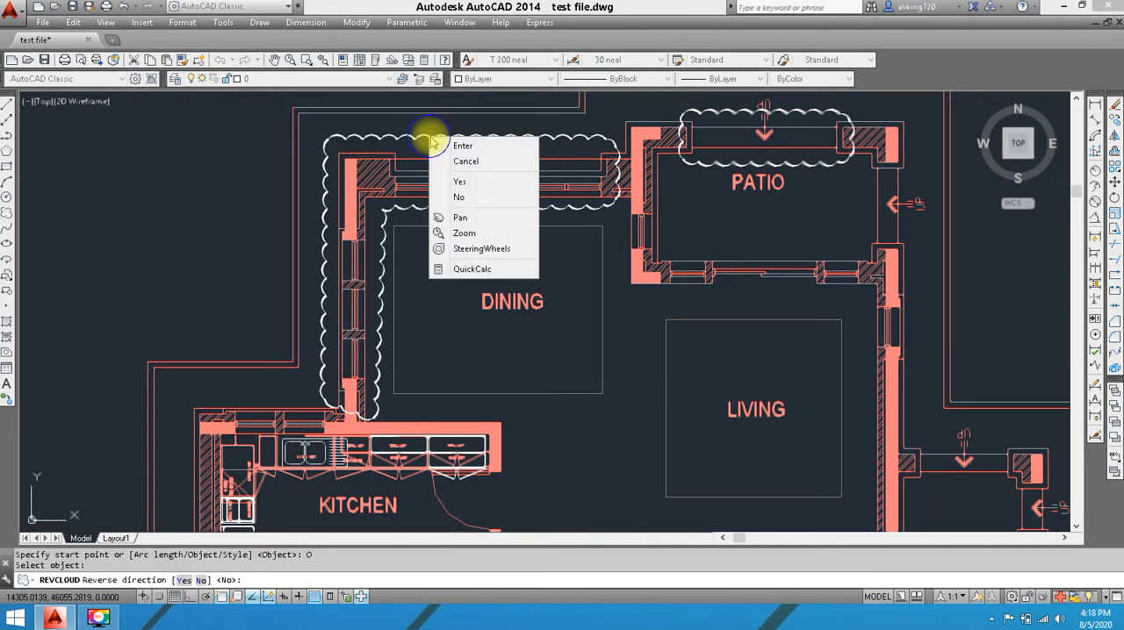
{"action": "left_click", "coordinate": [466, 145]}
Change the color of the revision cloud around the dining room walls to red
{"action": "scroll", "coordinate": [477, 132], "scroll_direction": "up", "scroll_amount": 5}
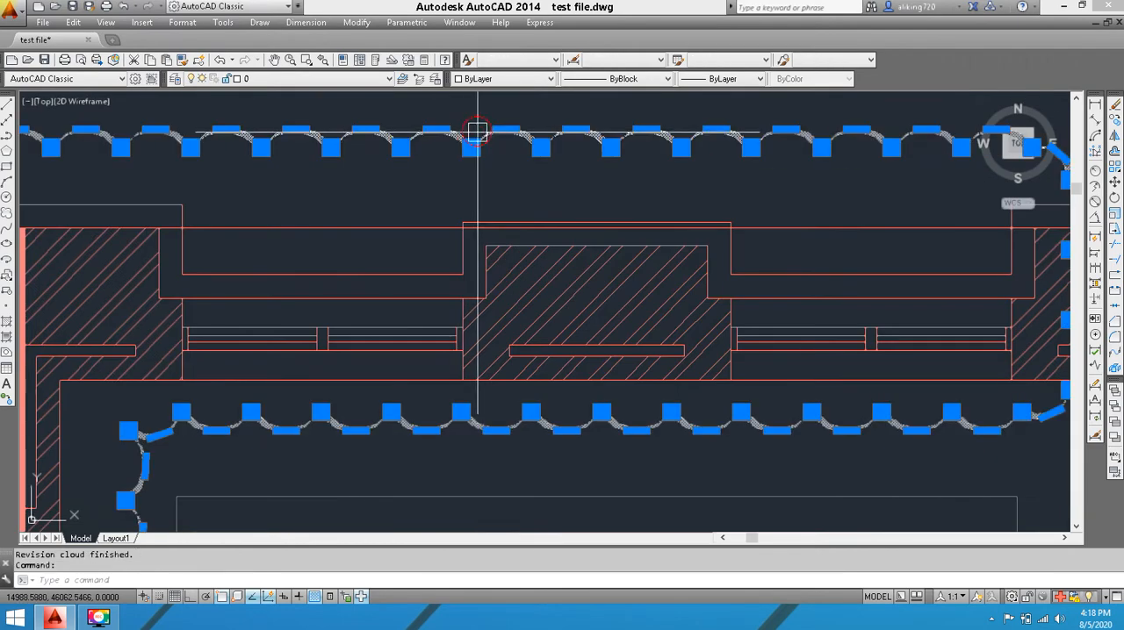
{"action": "left_click", "coordinate": [500, 78]}
{"action": "left_click", "coordinate": [479, 112]}
{"action": "key", "text": "Escape"}
{"action": "scroll", "coordinate": [508, 194], "scroll_direction": "down", "scroll_amount": 5}
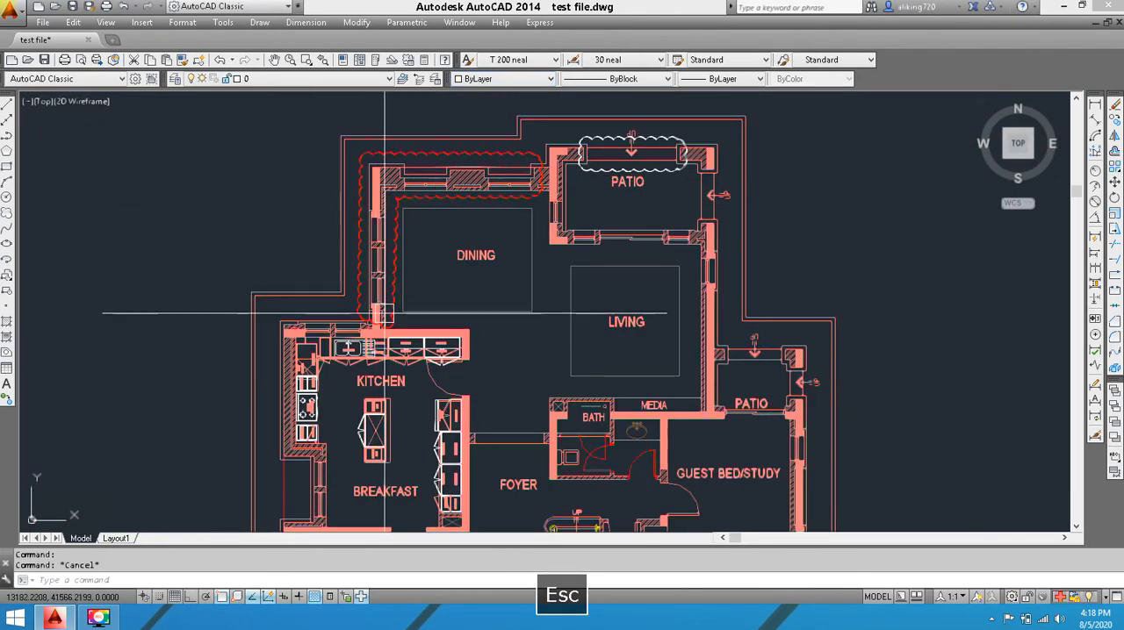
{"action": "middle_click_drag", "start_coordinate": [465, 224], "coordinate": [378, 141]}
{"action": "scroll", "coordinate": [575, 354], "scroll_direction": "up", "scroll_amount": 4}
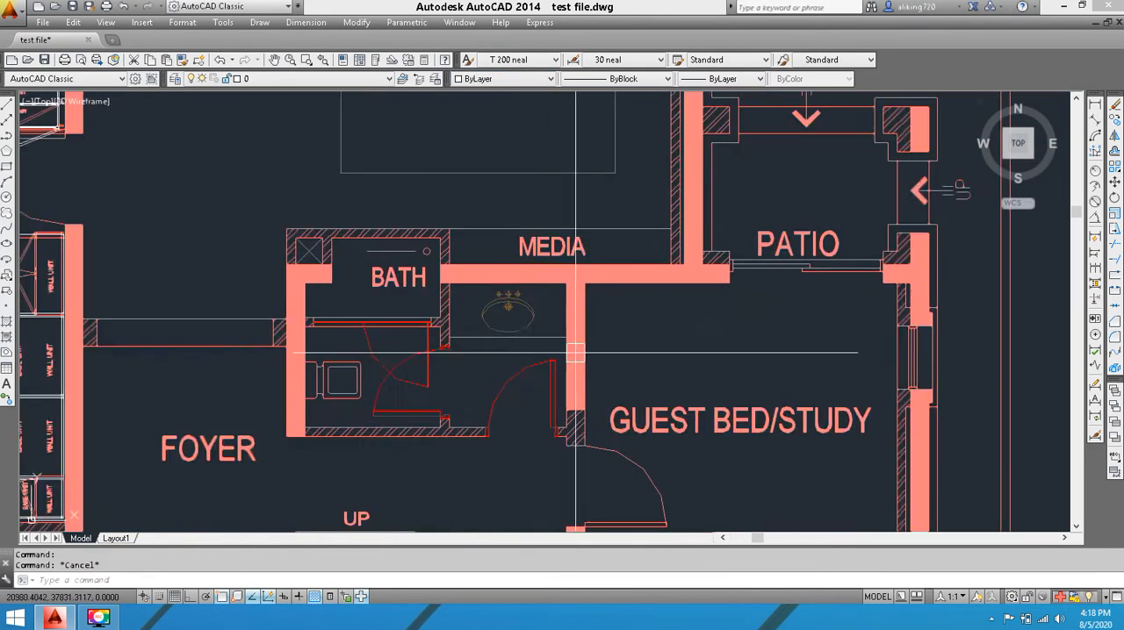
{"action": "middle_click_drag", "start_coordinate": [575, 354], "coordinate": [397, 333]}
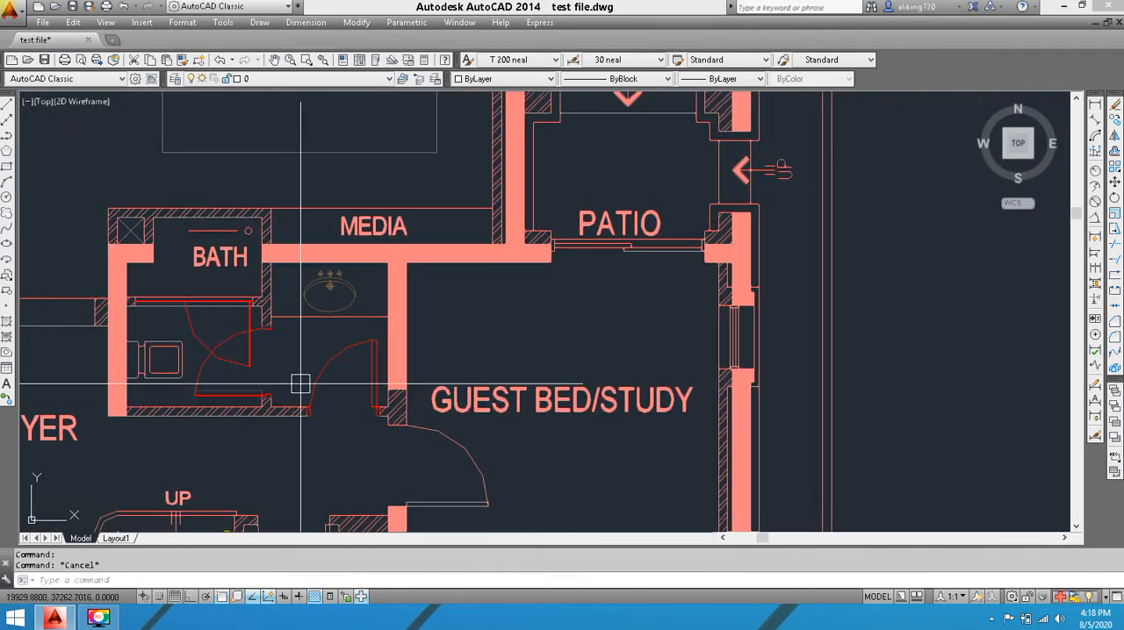
{"action": "middle_click_drag", "start_coordinate": [317, 274], "coordinate": [316, 261]}
{"action": "middle_click_drag", "start_coordinate": [622, 266], "coordinate": [544, 381]}
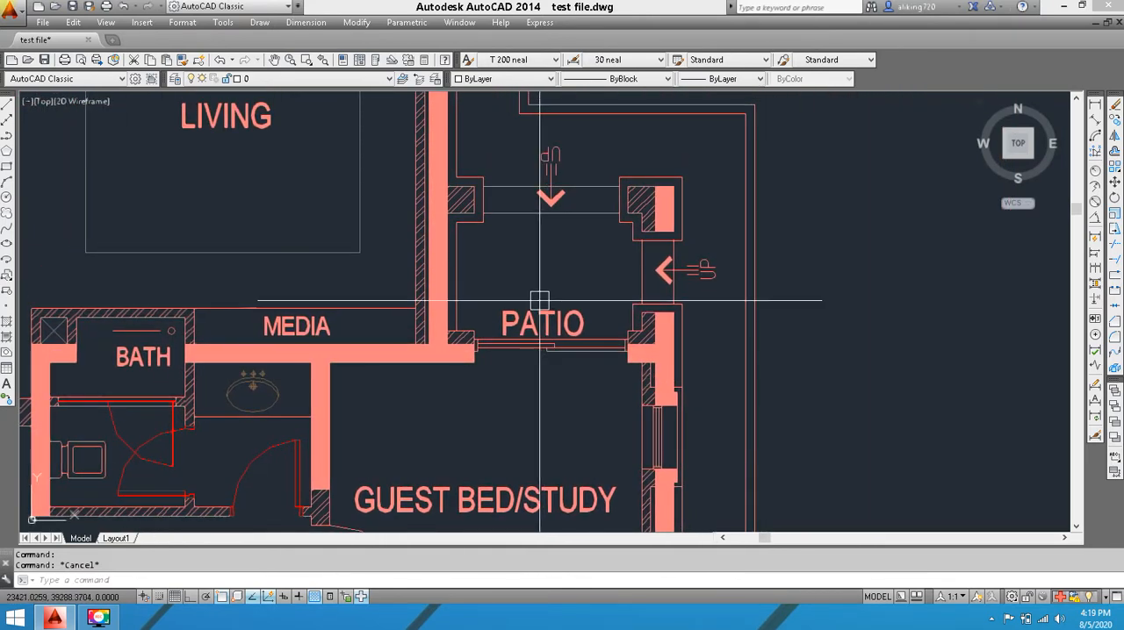
{"action": "middle_click_drag", "start_coordinate": [542, 225], "coordinate": [558, 163]}
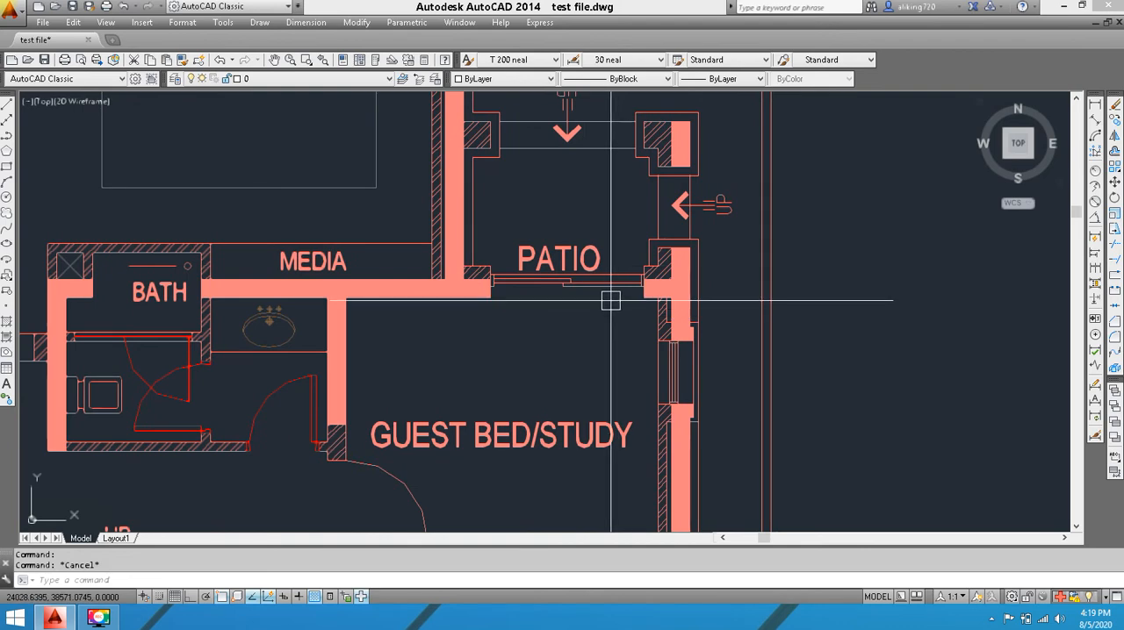
Draw a rectangle in the empty space between the ground floor plan and the plan with Bedroom-2
{"action": "type", "text": "rec"}
{"action": "key", "text": "space"}
{"action": "middle_click_drag", "start_coordinate": [876, 240], "coordinate": [392, 234]}
{"action": "scroll", "coordinate": [390, 237], "scroll_direction": "down", "scroll_amount": 4}
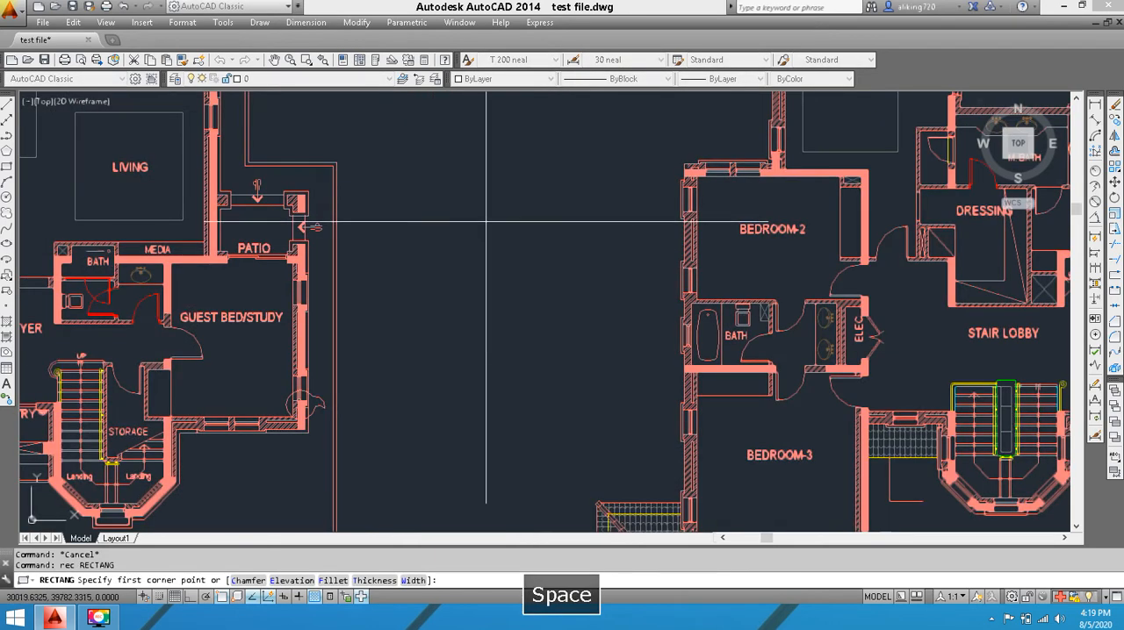
{"action": "left_click", "coordinate": [487, 221]}
{"action": "left_click", "coordinate": [583, 306]}
{"action": "middle_click_drag", "start_coordinate": [472, 285], "coordinate": [492, 342]}
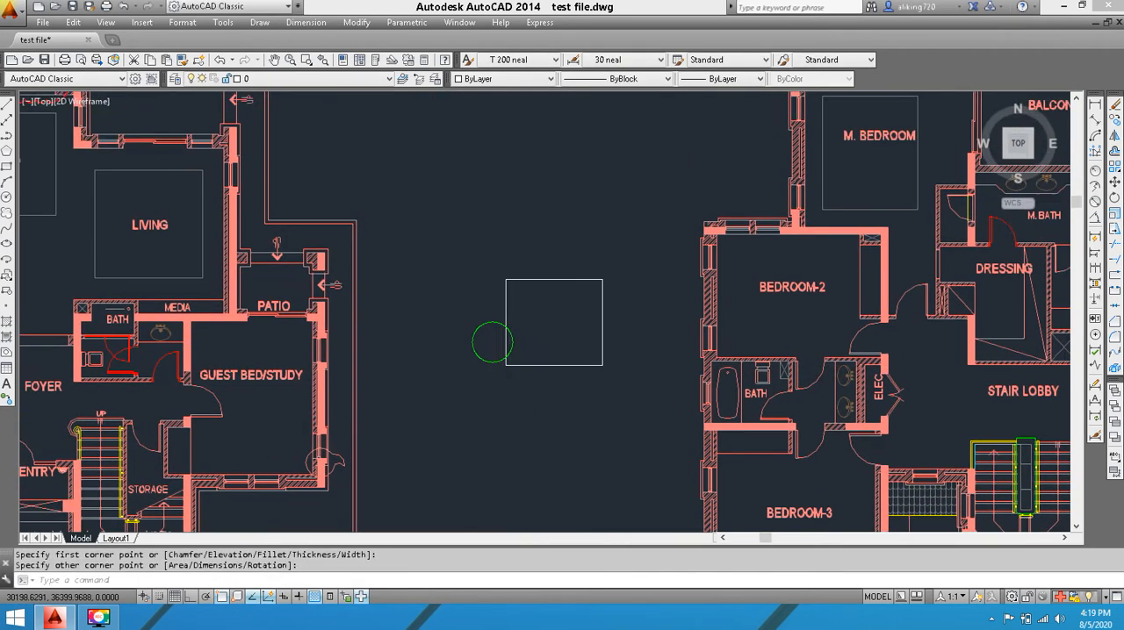
Draw a circle in the empty space above the new rectangle
{"action": "left_click", "coordinate": [6, 198]}
{"action": "left_click", "coordinate": [491, 172]}
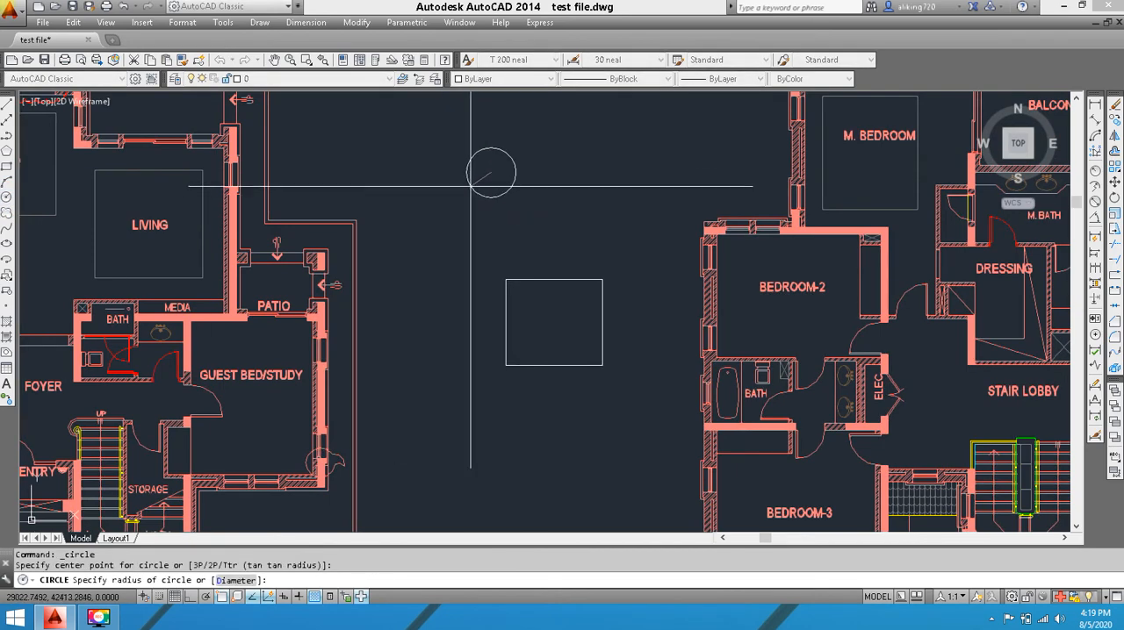
{"action": "left_click", "coordinate": [441, 194]}
Draw a 6-sided polygon circumscribed about a circle, centred just below the rectangle between the two plans
{"action": "left_click", "coordinate": [7, 153]}
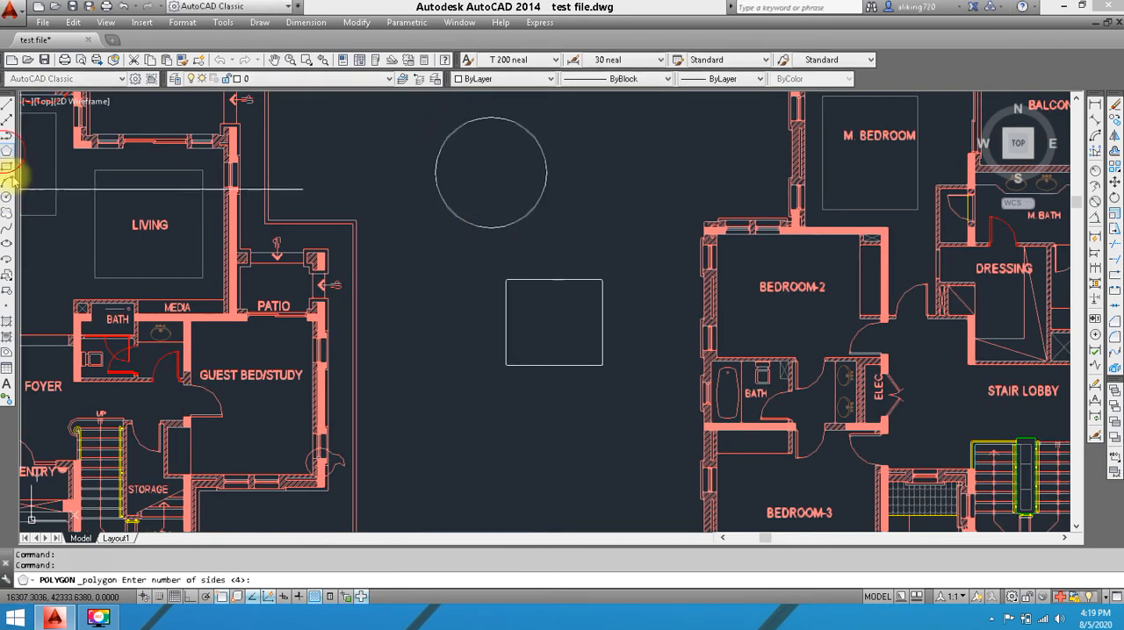
{"action": "middle_click_drag", "start_coordinate": [363, 396], "coordinate": [311, 250]}
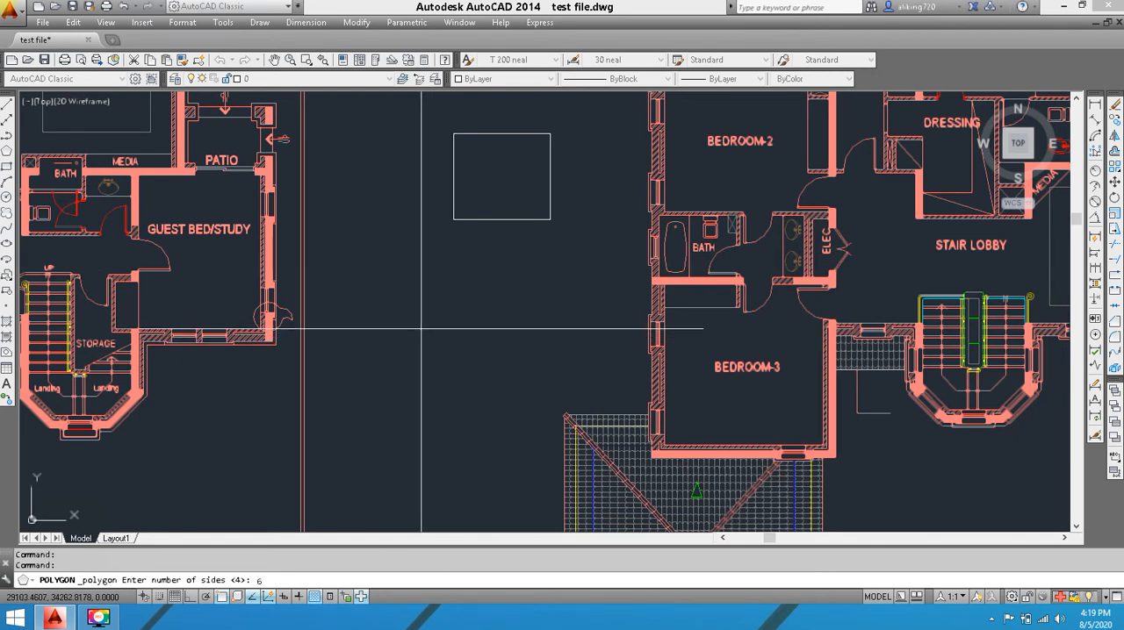
{"action": "type", "text": "6"}
{"action": "key", "text": "Return"}
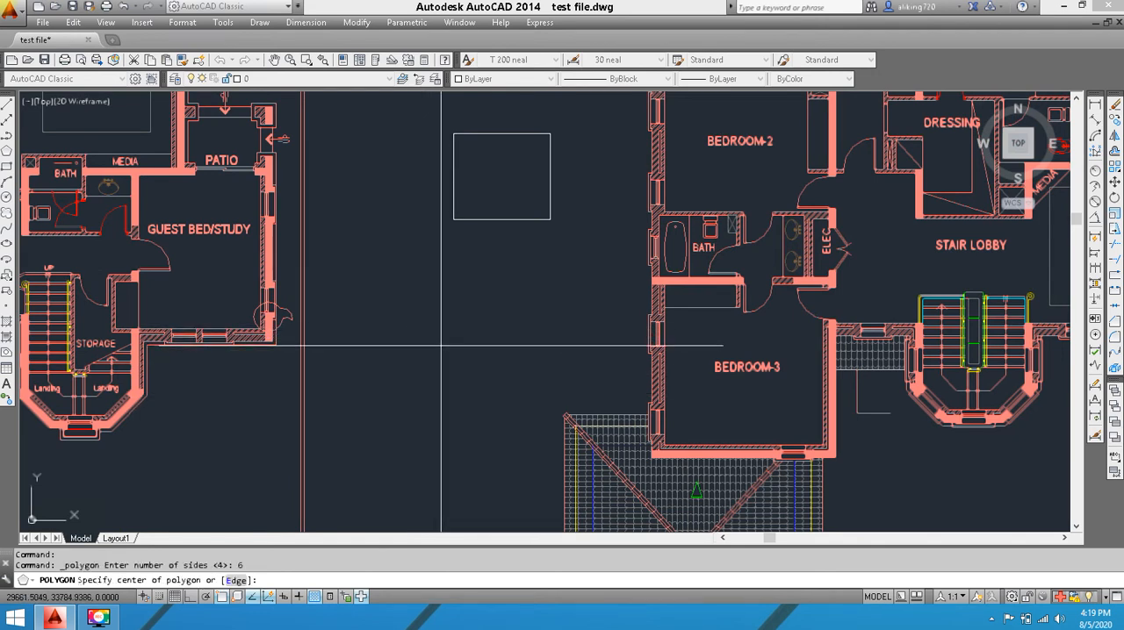
{"action": "key", "text": "space"}
{"action": "left_click", "coordinate": [457, 318]}
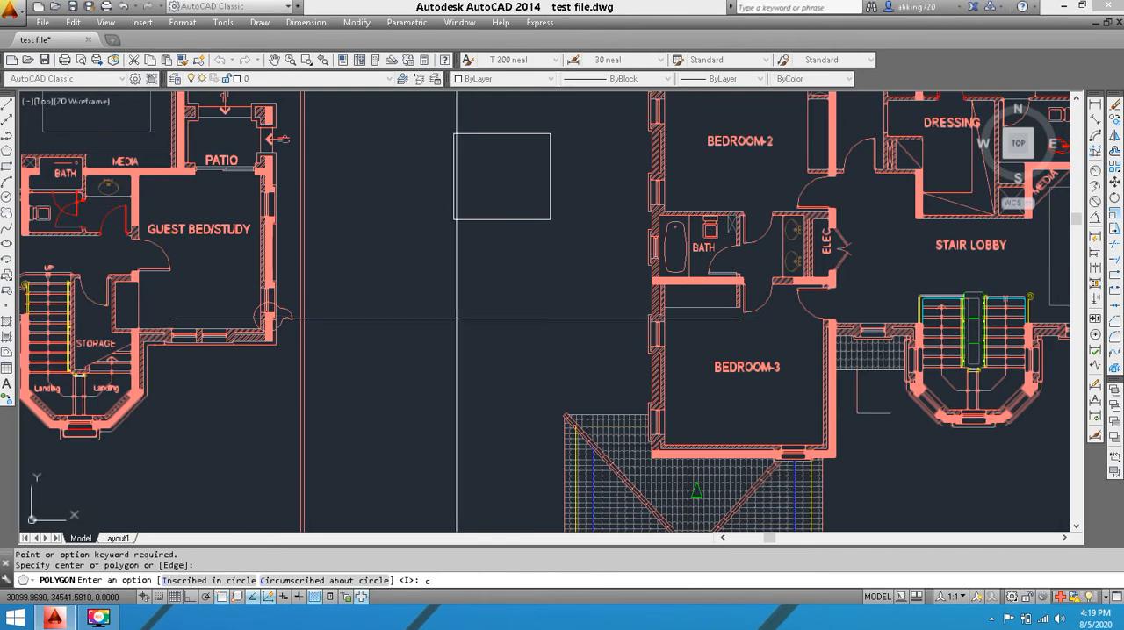
{"action": "type", "text": "c"}
{"action": "key", "text": "space"}
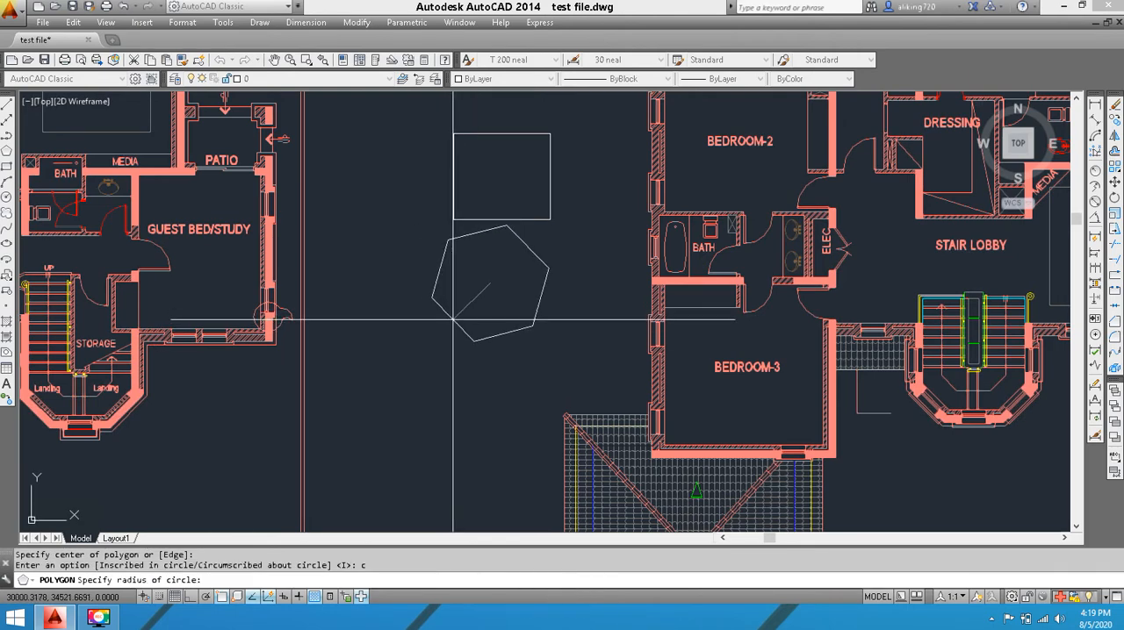
{"action": "left_click", "coordinate": [453, 320]}
Move the six-sided polygon slightly down and to the left so it sits clear of the rectangle
{"action": "middle_click_drag", "start_coordinate": [526, 308], "coordinate": [524, 329]}
{"action": "type", "text": "m"}
{"action": "key", "text": "space"}
{"action": "left_click", "coordinate": [477, 359]}
{"action": "key", "text": "space"}
{"action": "left_click", "coordinate": [473, 308]}
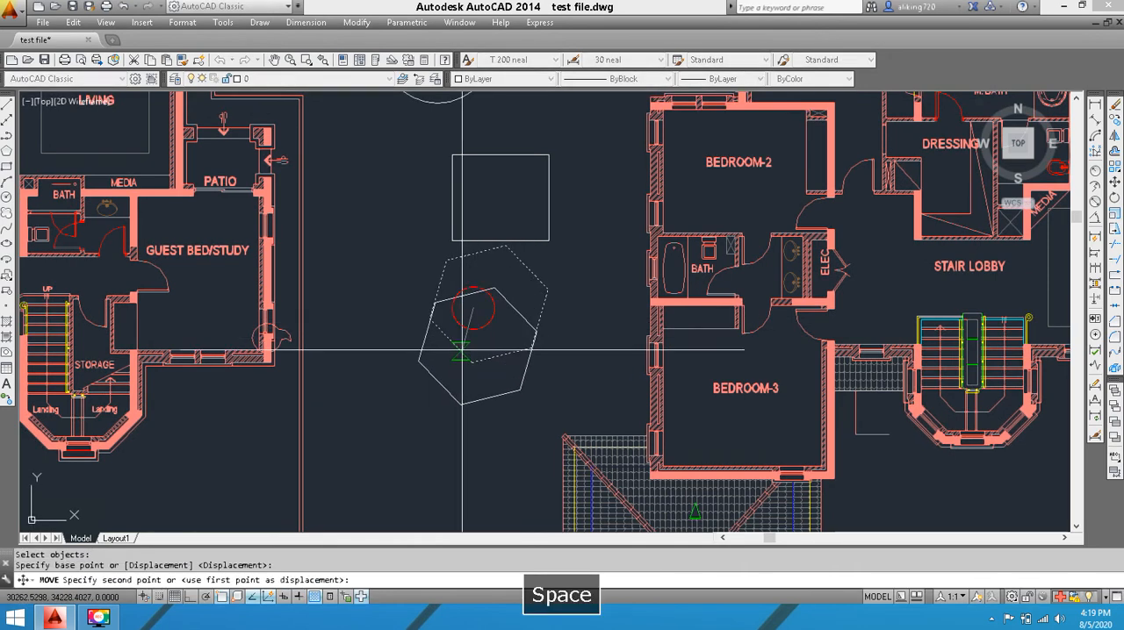
{"action": "left_click", "coordinate": [462, 350]}
Start a revision cloud and set its arc style to Normal
{"action": "middle_click_drag", "start_coordinate": [253, 133], "coordinate": [213, 77]}
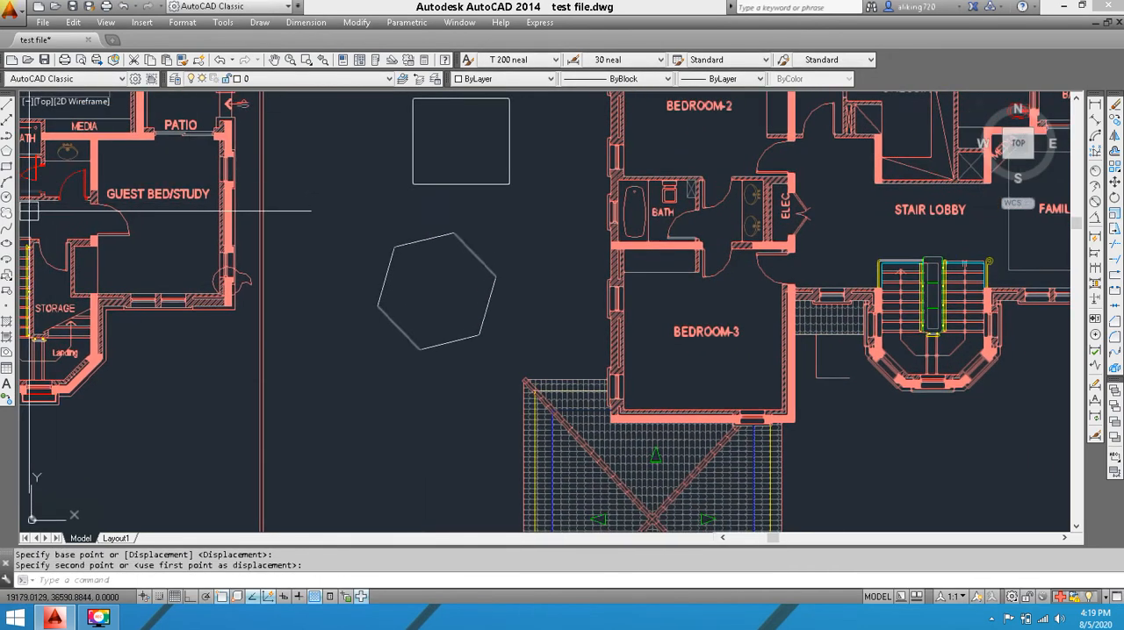
{"action": "left_click", "coordinate": [7, 216]}
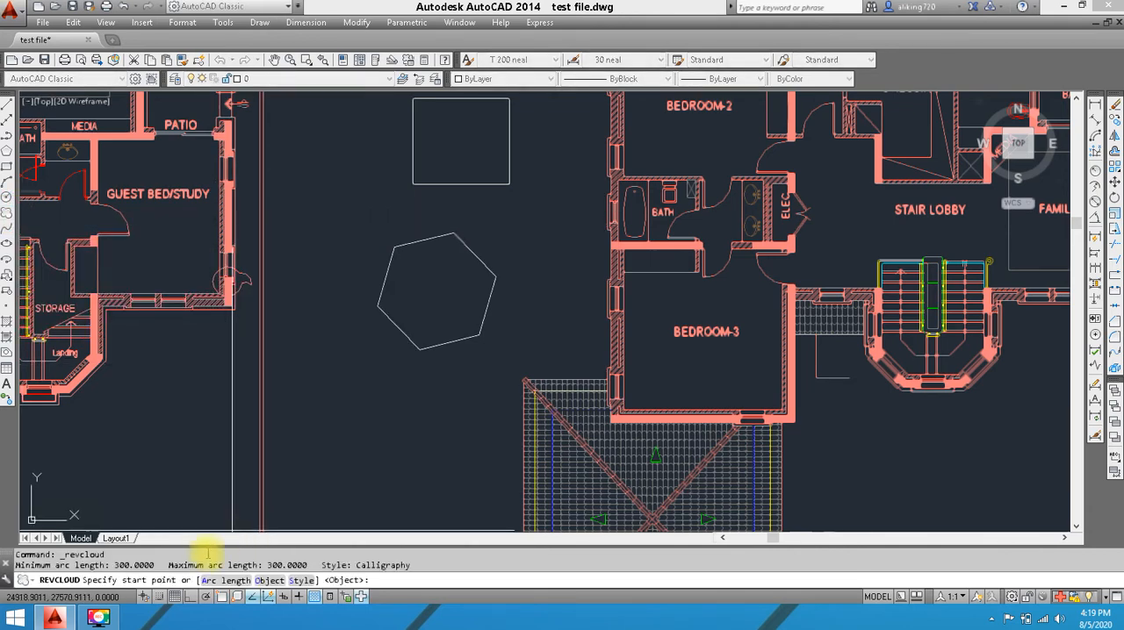
{"action": "left_click", "coordinate": [300, 582]}
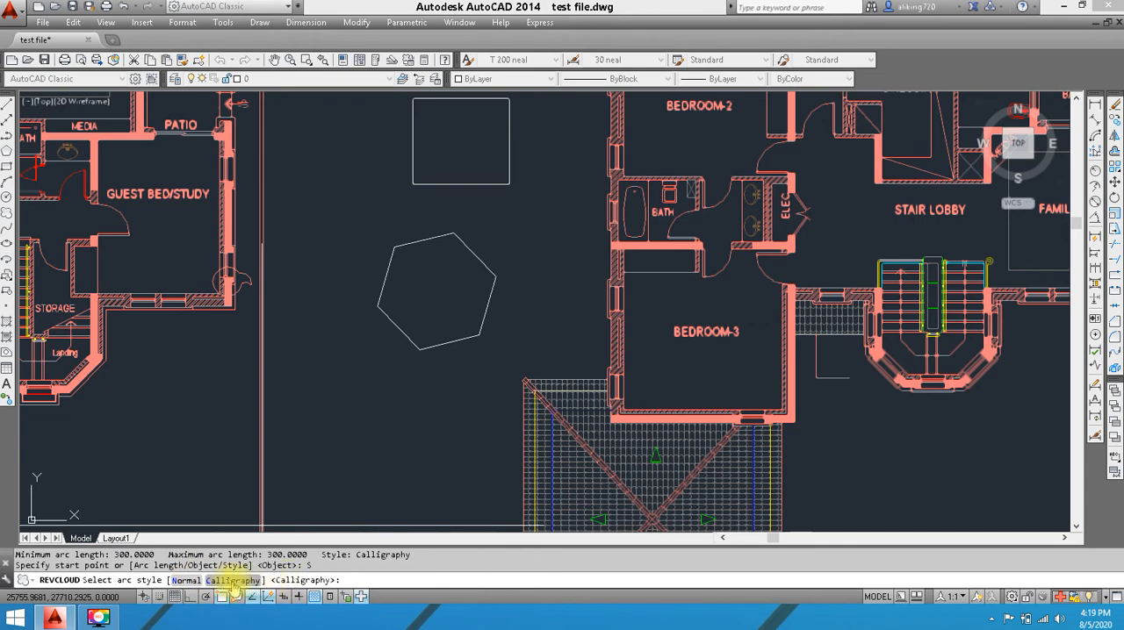
{"action": "scroll", "coordinate": [572, 465], "scroll_direction": "down", "scroll_amount": 3}
{"action": "scroll", "coordinate": [294, 239], "scroll_direction": "up", "scroll_amount": 6}
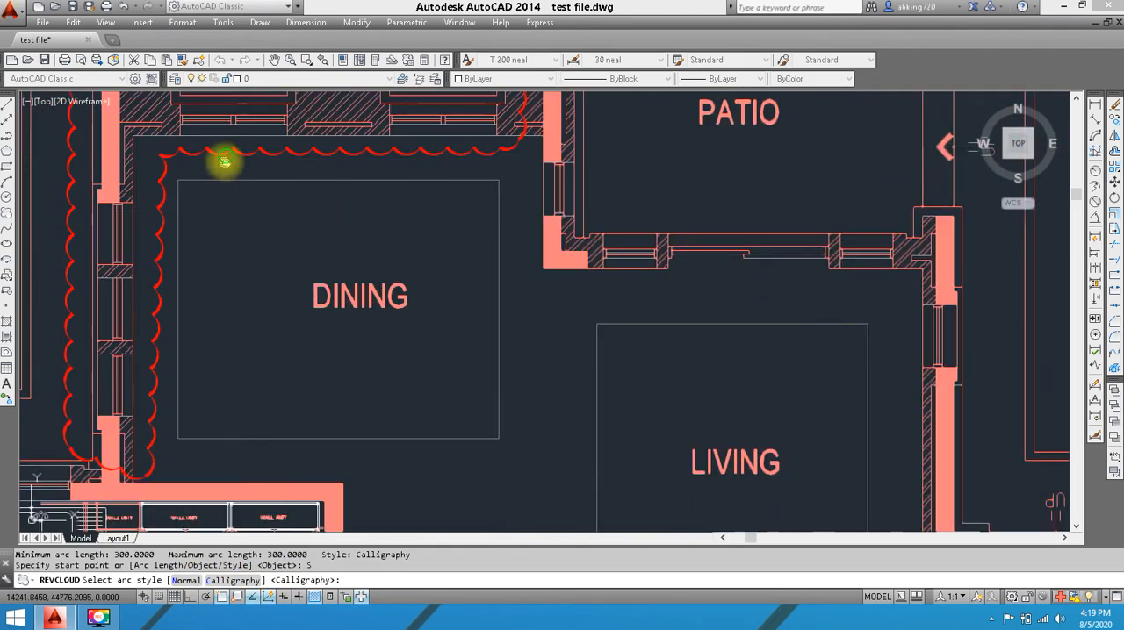
{"action": "middle_click_drag", "start_coordinate": [225, 162], "coordinate": [338, 270]}
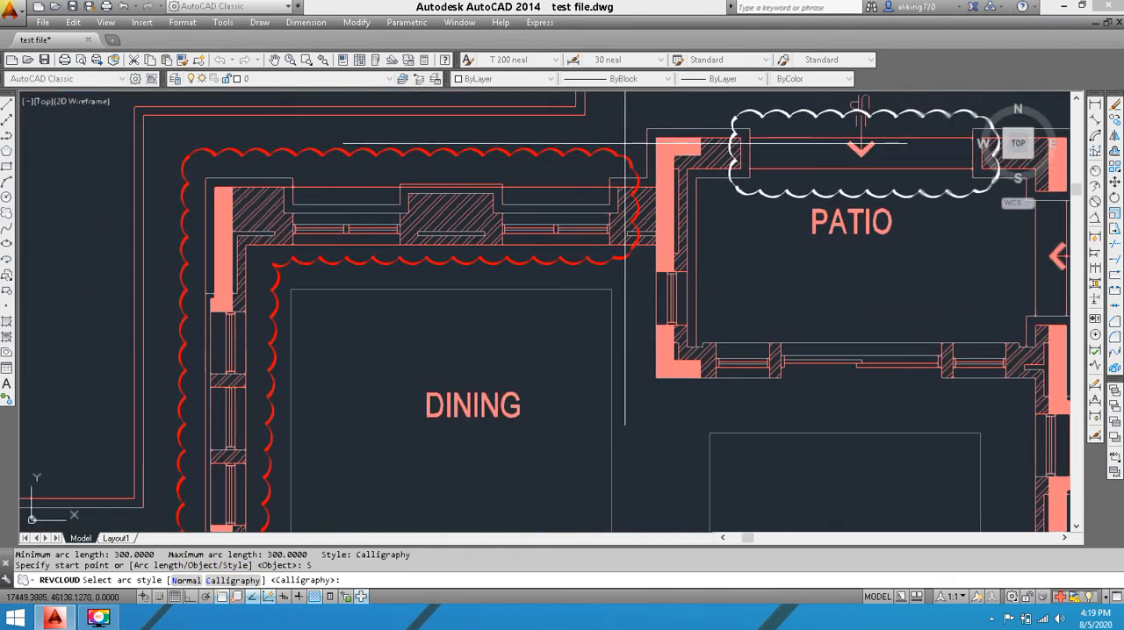
{"action": "mouse_move", "coordinate": [584, 140]}
{"action": "middle_mouse_down"}
{"action": "mouse_move", "coordinate": [341, 115]}
{"action": "mouse_move", "coordinate": [356, 141]}
{"action": "middle_mouse_up"}
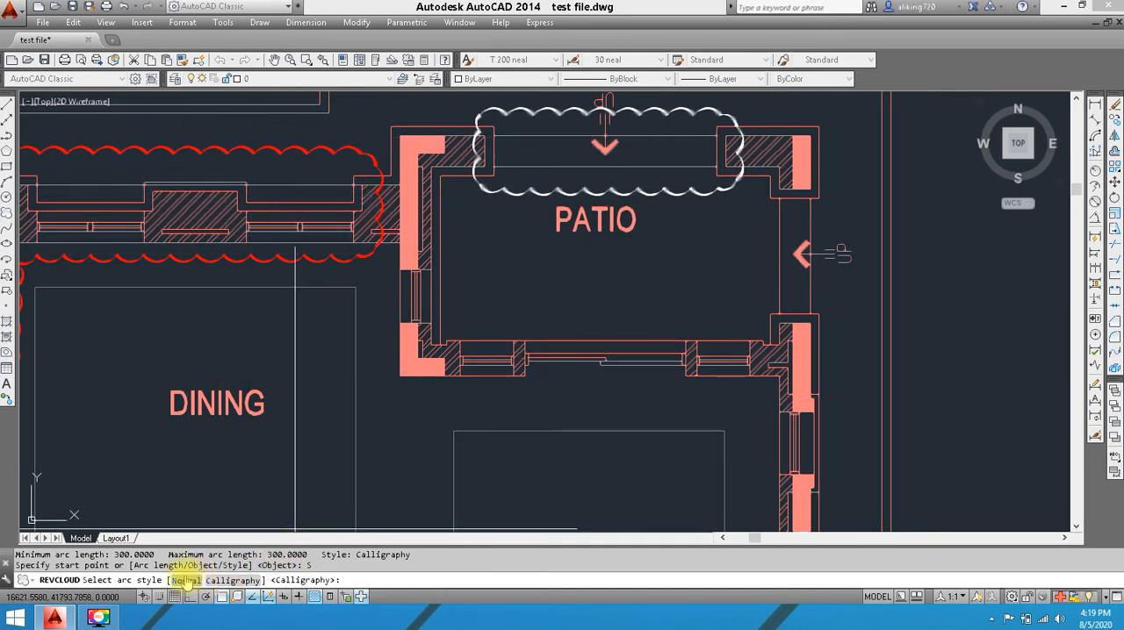
{"action": "left_click", "coordinate": [184, 581]}
{"action": "scroll", "coordinate": [470, 200], "scroll_direction": "down", "scroll_amount": 5}
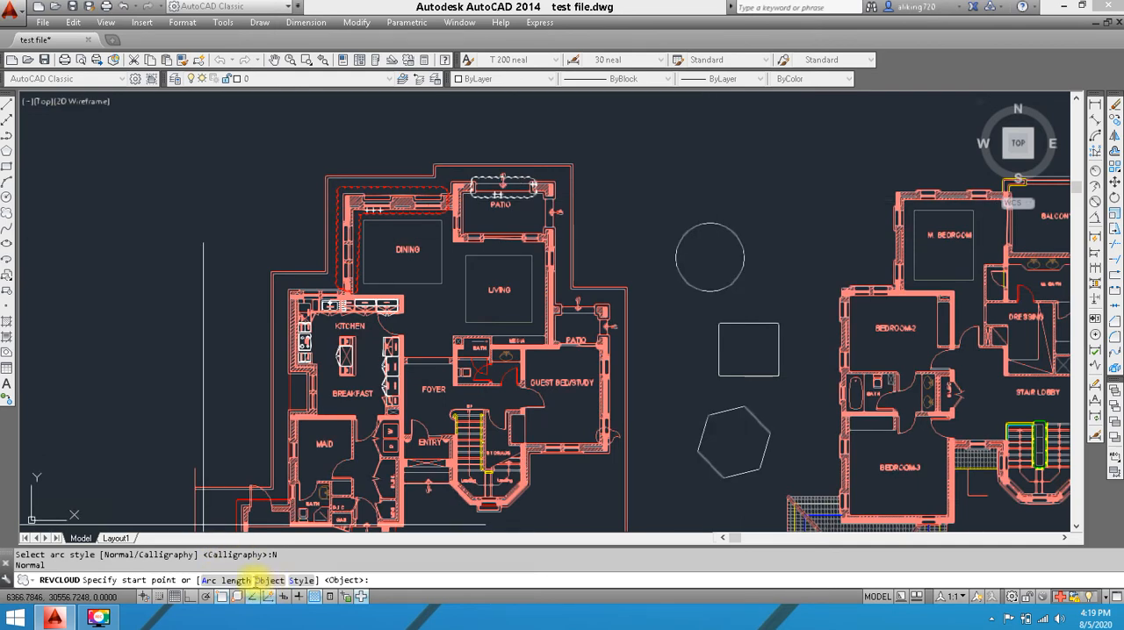
Convert the circle between the two plans into a revision cloud without reversing its arcs
{"action": "left_click", "coordinate": [270, 581]}
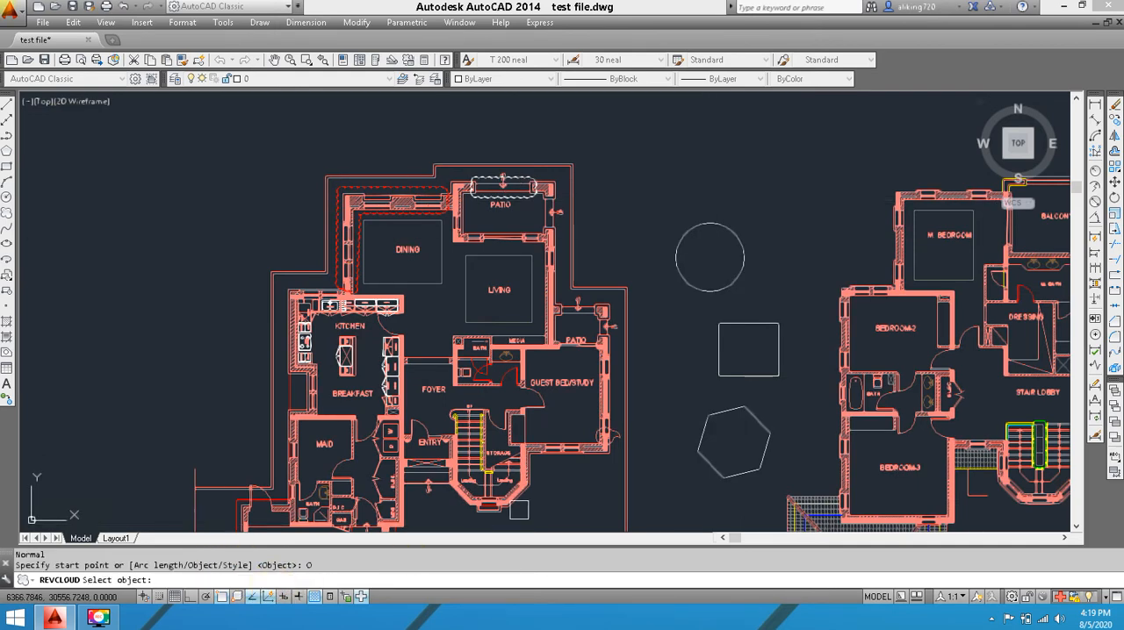
{"action": "scroll", "coordinate": [740, 235], "scroll_direction": "up", "scroll_amount": 5}
{"action": "left_click", "coordinate": [725, 241]}
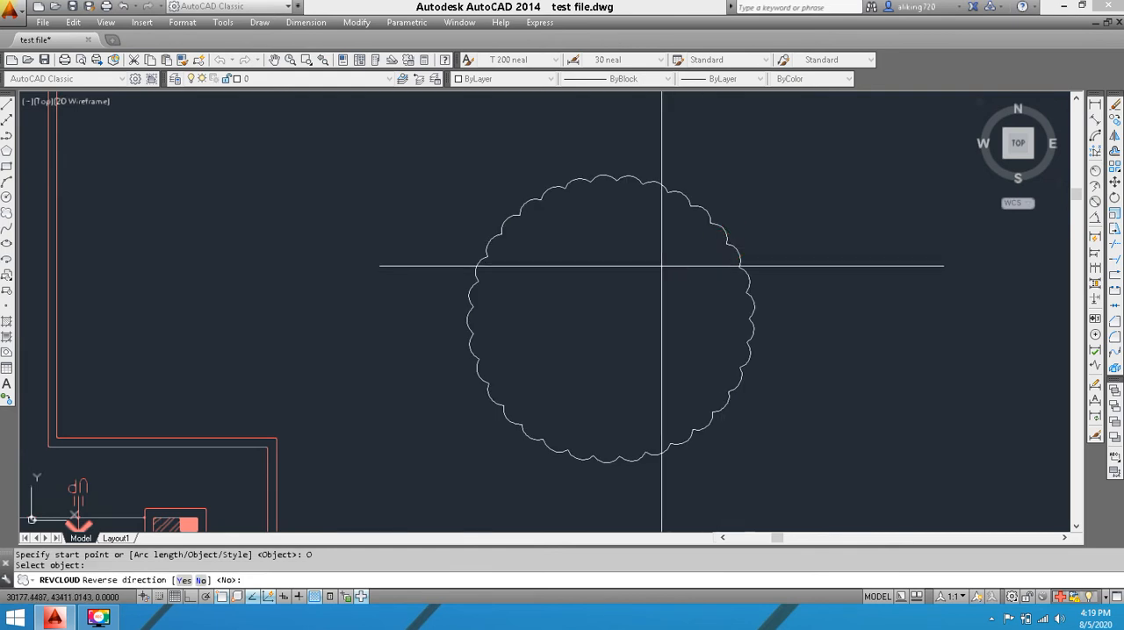
{"action": "right_click", "coordinate": [656, 231]}
{"action": "left_click", "coordinate": [682, 231]}
{"action": "scroll", "coordinate": [646, 175], "scroll_direction": "up", "scroll_amount": 5}
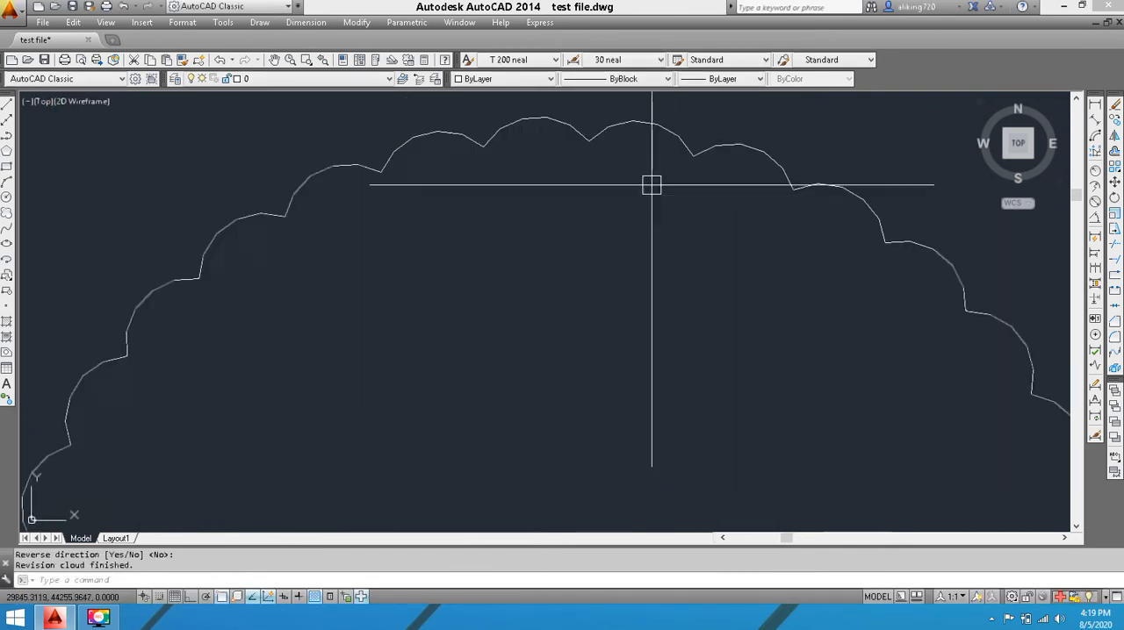
{"action": "scroll", "coordinate": [509, 161], "scroll_direction": "down", "scroll_amount": 8}
{"action": "scroll", "coordinate": [490, 160], "scroll_direction": "up", "scroll_amount": 5}
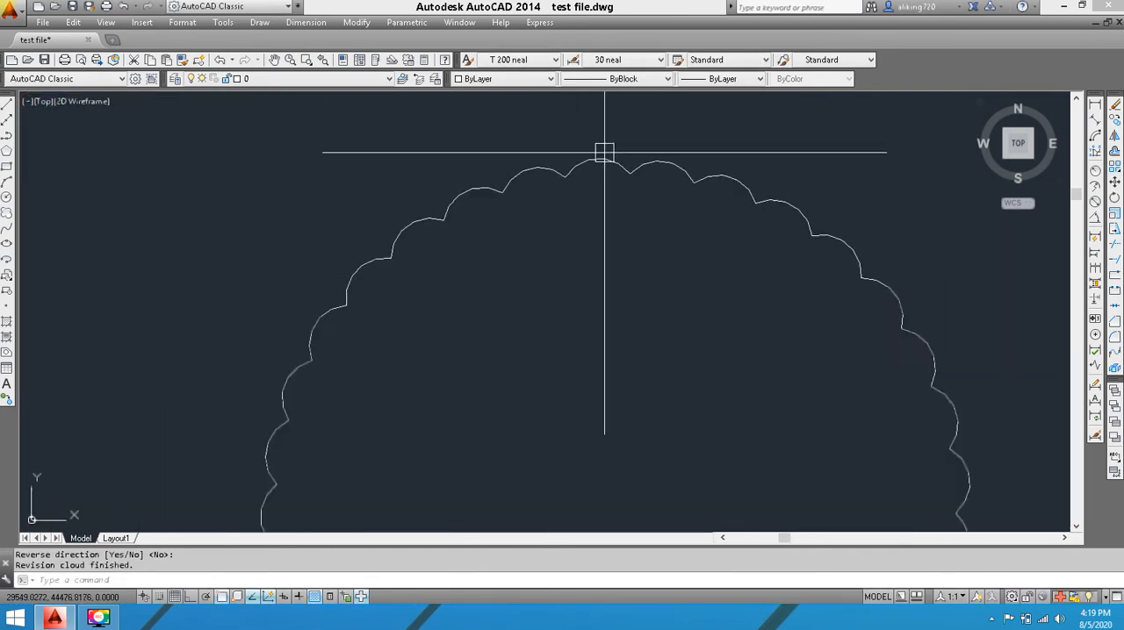
{"action": "scroll", "coordinate": [572, 246], "scroll_direction": "down", "scroll_amount": 4}
{"action": "middle_click_drag", "start_coordinate": [573, 246], "coordinate": [499, 123]}
{"action": "middle_click_drag", "start_coordinate": [478, 200], "coordinate": [496, 129]}
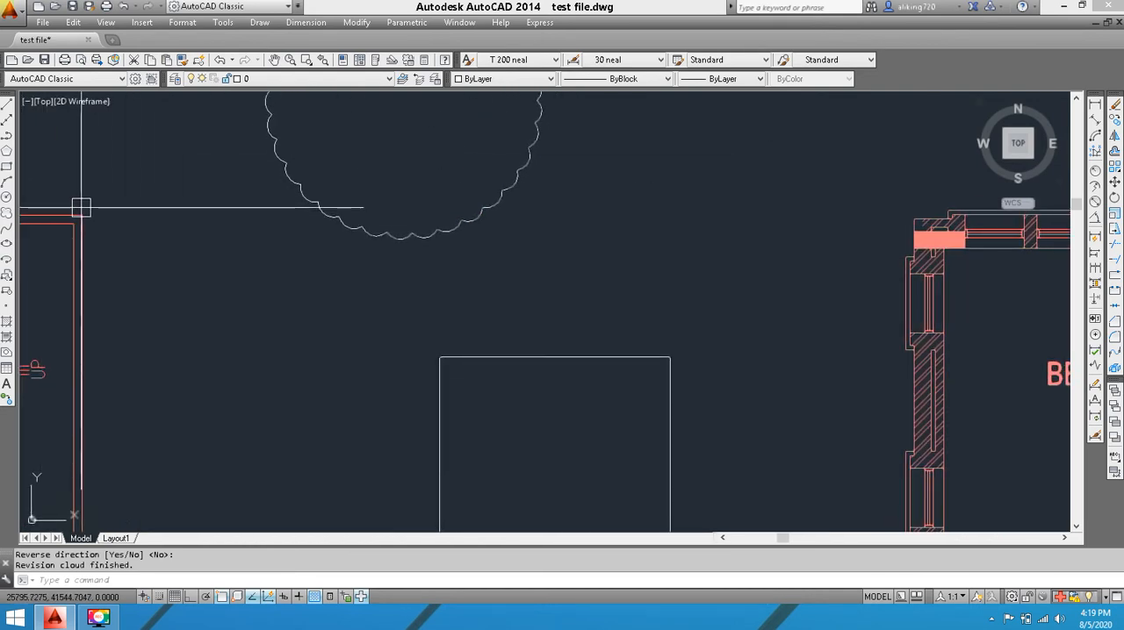
Restart the revision cloud command and set both the minimum and maximum arc length to 900
{"action": "key", "text": "space"}
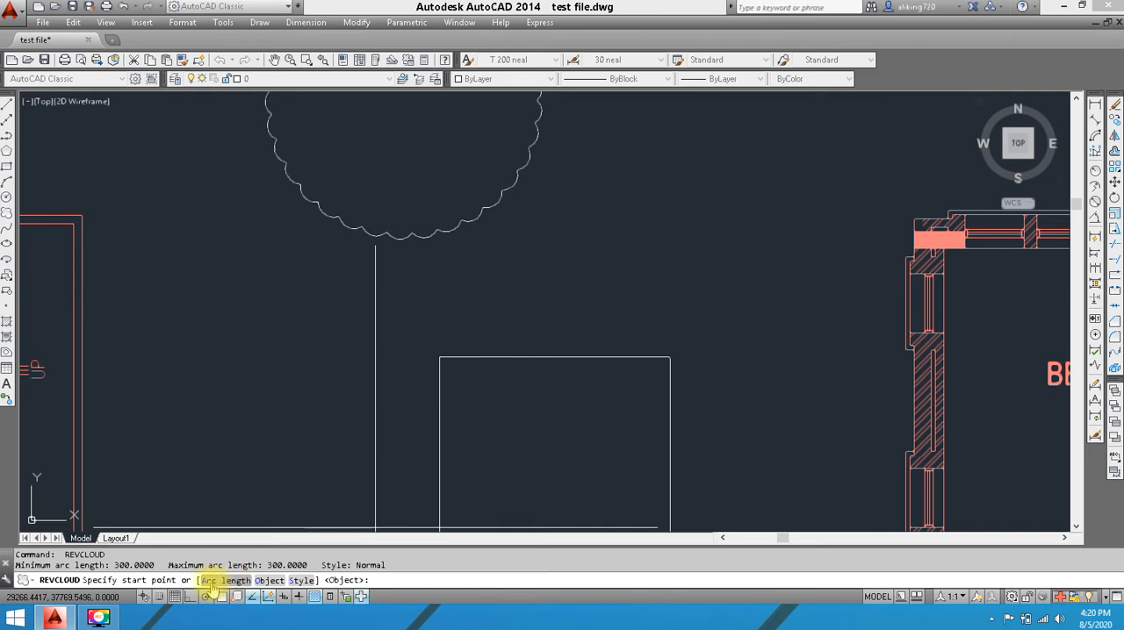
{"action": "scroll", "coordinate": [361, 243], "scroll_direction": "up", "scroll_amount": 5}
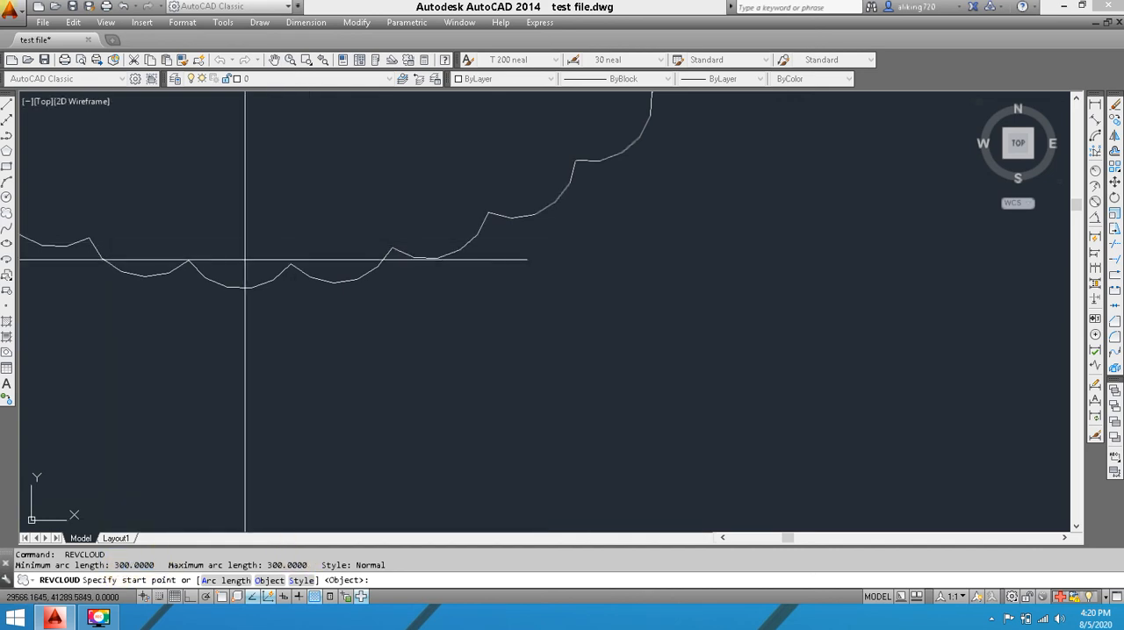
{"action": "scroll", "coordinate": [289, 317], "scroll_direction": "up", "scroll_amount": 2}
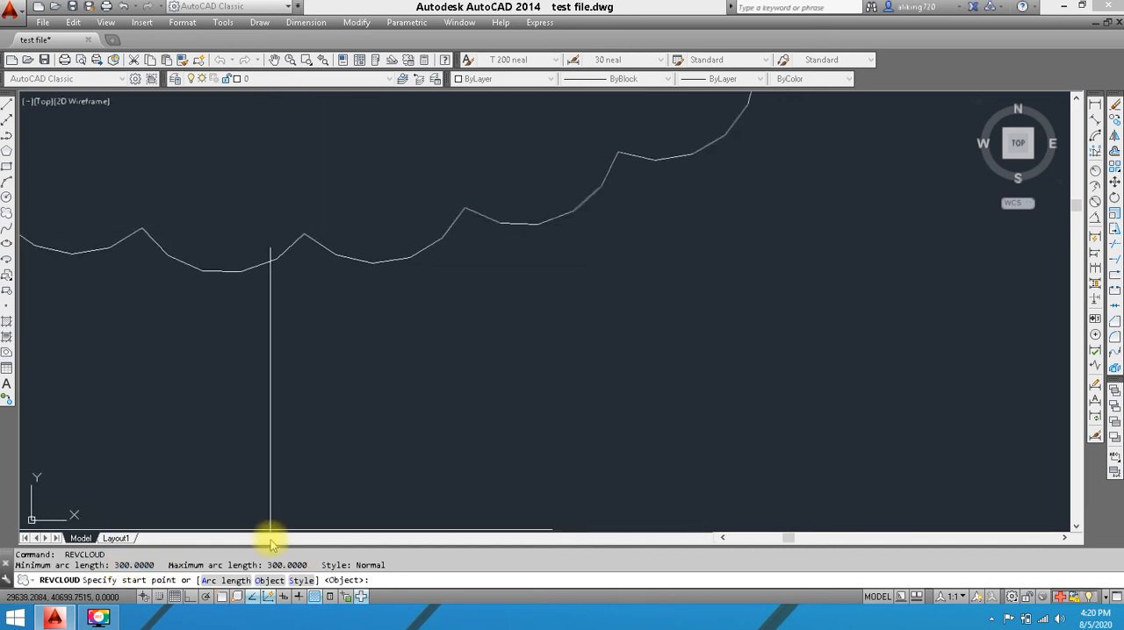
{"action": "left_click", "coordinate": [227, 582]}
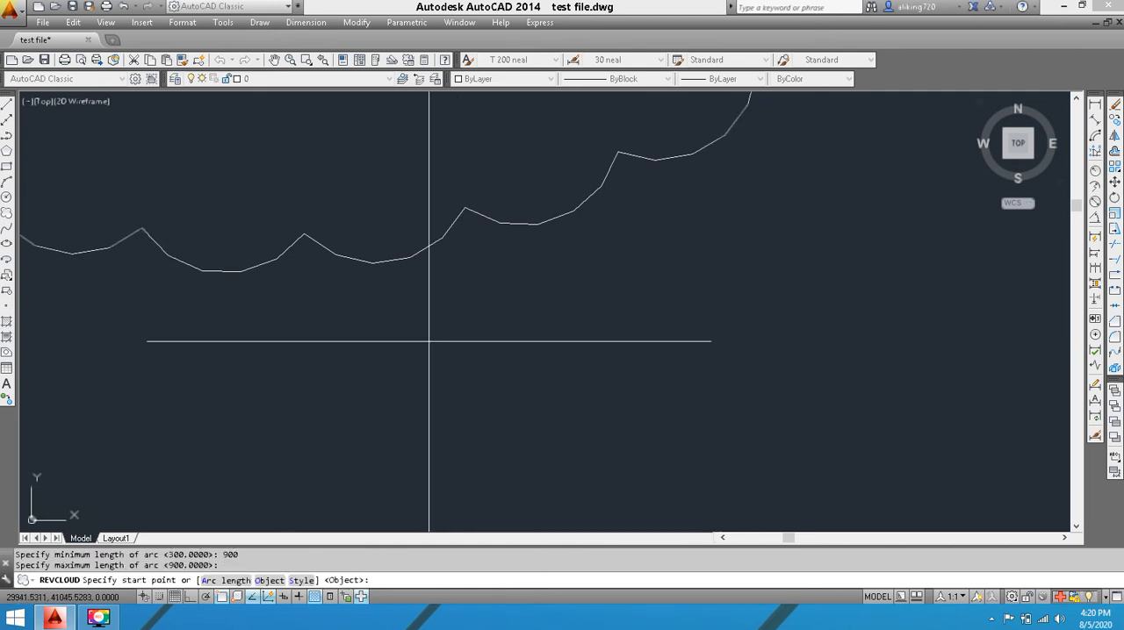
Convert the rectangle between the two plans into a revision cloud without reversing its arcs
{"action": "left_click", "coordinate": [268, 580]}
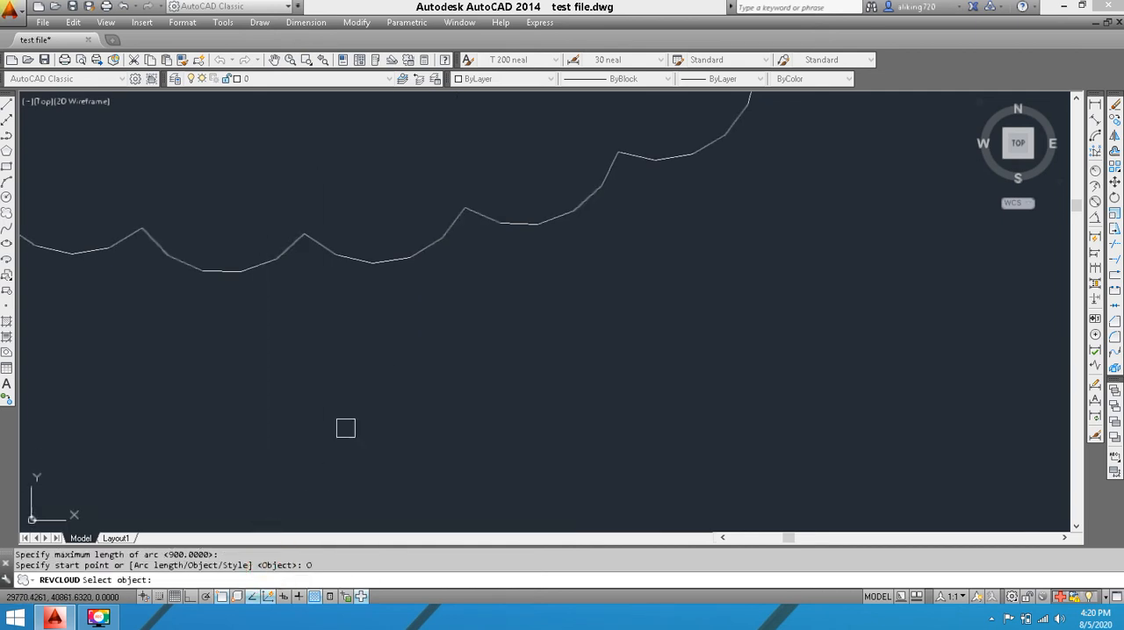
{"action": "scroll", "coordinate": [335, 361], "scroll_direction": "down", "scroll_amount": 4}
{"action": "middle_click_drag", "start_coordinate": [735, 412], "coordinate": [536, 231]}
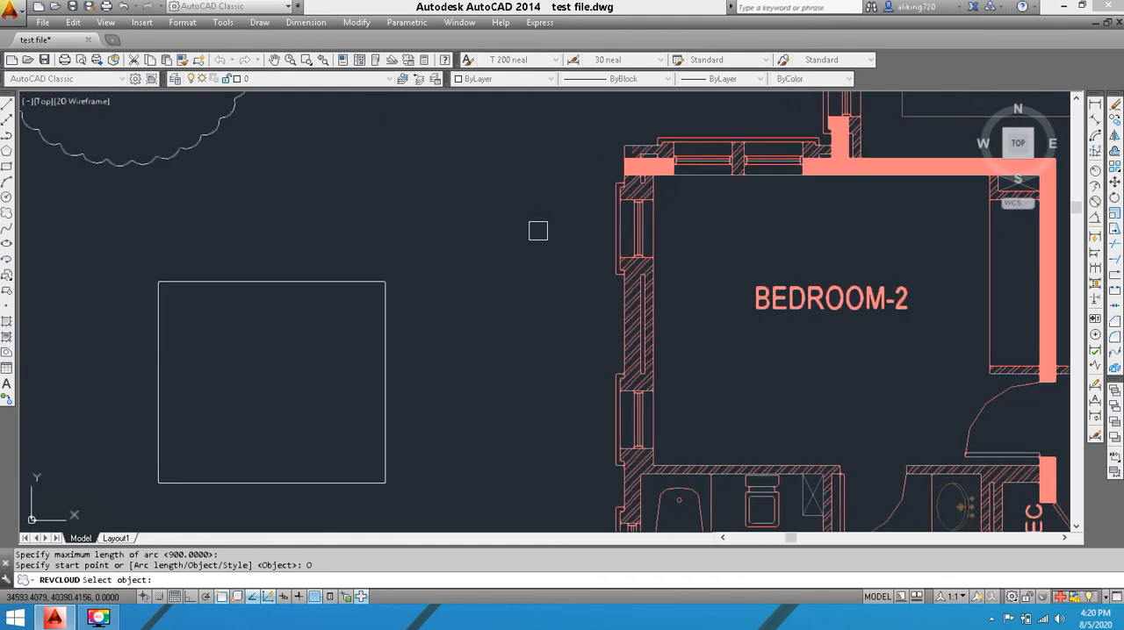
{"action": "scroll", "coordinate": [497, 271], "scroll_direction": "down", "scroll_amount": 2}
{"action": "scroll", "coordinate": [453, 294], "scroll_direction": "up", "scroll_amount": 4}
{"action": "middle_click_drag", "start_coordinate": [438, 302], "coordinate": [605, 261]}
{"action": "left_click", "coordinate": [605, 261]}
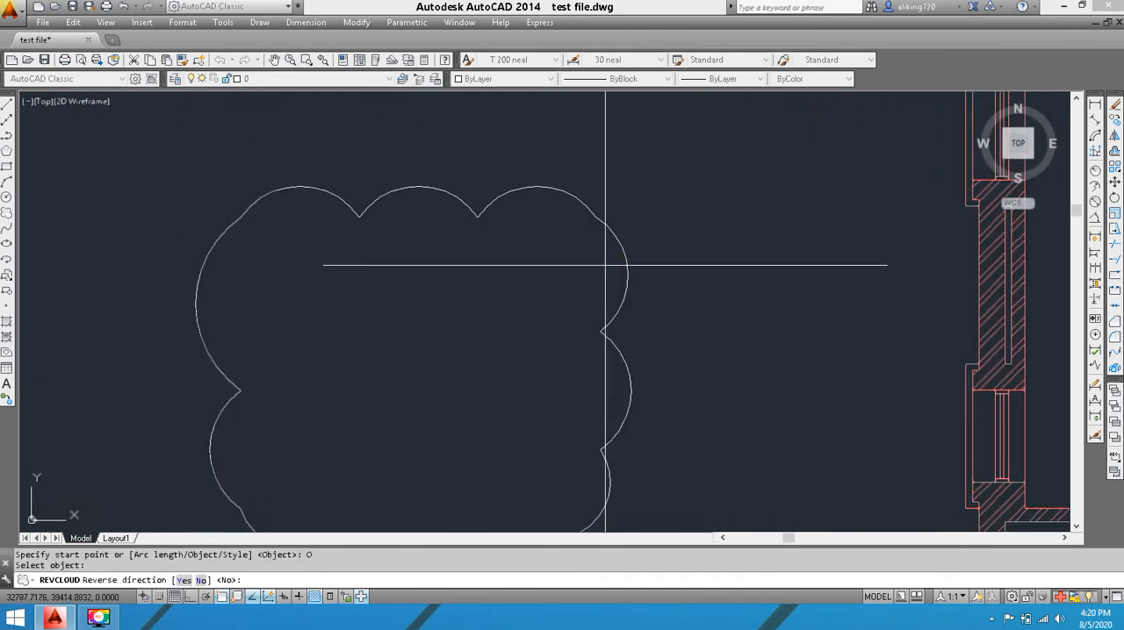
{"action": "right_click", "coordinate": [623, 267]}
{"action": "scroll", "coordinate": [622, 267], "scroll_direction": "down", "scroll_amount": 6}
{"action": "middle_click_drag", "start_coordinate": [603, 316], "coordinate": [582, 243]}
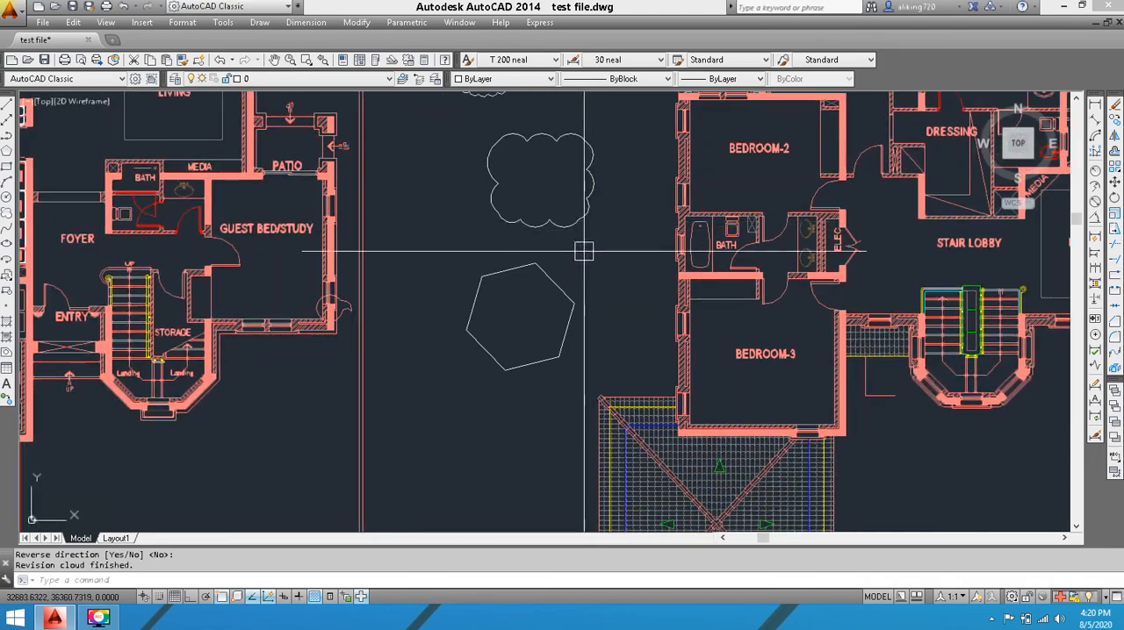
Convert the six-sided polygon below the rectangular cloud into a revision cloud without reversing its arcs
{"action": "key", "text": "space"}
{"action": "key", "text": "space"}
{"action": "scroll", "coordinate": [546, 272], "scroll_direction": "up", "scroll_amount": 2}
{"action": "left_click", "coordinate": [536, 278]}
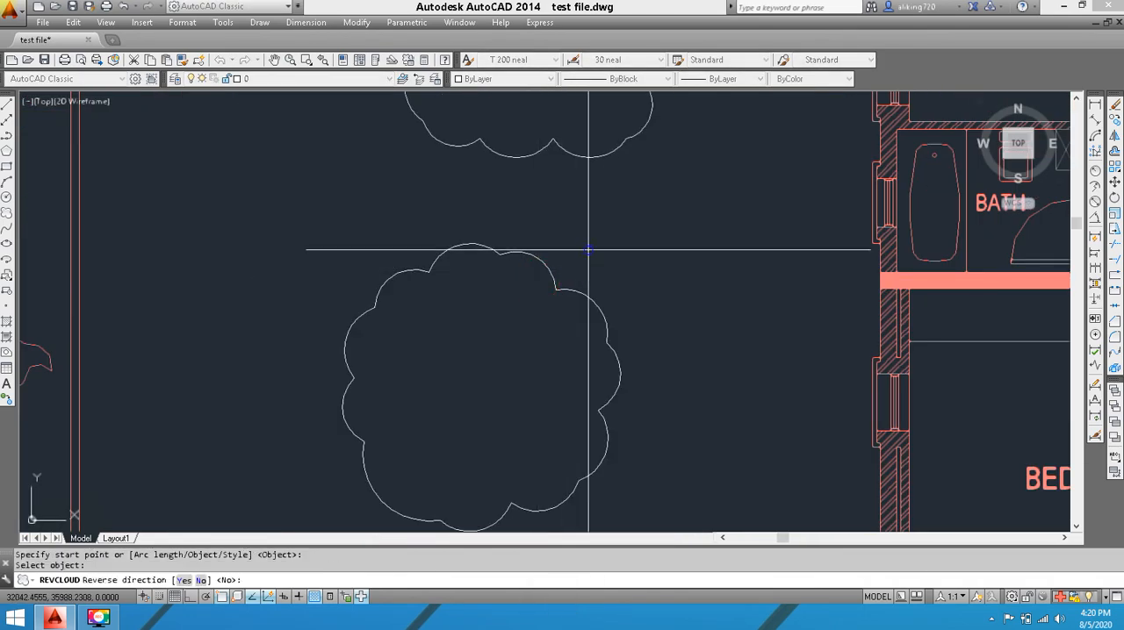
{"action": "right_click", "coordinate": [594, 254]}
{"action": "scroll", "coordinate": [605, 251], "scroll_direction": "down", "scroll_amount": 5}
{"action": "middle_click_drag", "start_coordinate": [649, 216], "coordinate": [674, 333]}
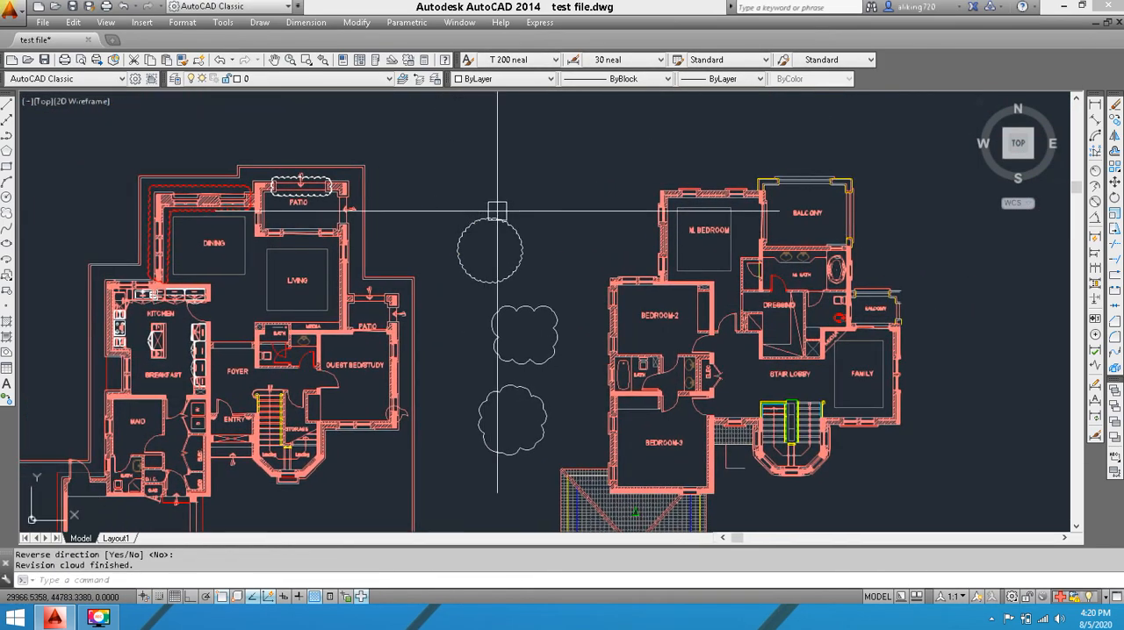
Select the three revision clouds made from the circle, rectangle and polygon between the two plans
{"action": "scroll", "coordinate": [505, 206], "scroll_direction": "up", "scroll_amount": 6}
{"action": "left_click", "coordinate": [570, 165]}
{"action": "scroll", "coordinate": [426, 271], "scroll_direction": "down", "scroll_amount": 4}
{"action": "left_click", "coordinate": [426, 271]}
{"action": "mouse_move", "coordinate": [513, 382]}
{"action": "middle_mouse_down"}
{"action": "mouse_move", "coordinate": [603, 225]}
{"action": "mouse_move", "coordinate": [562, 276]}
{"action": "middle_mouse_up"}
{"action": "left_click", "coordinate": [602, 226]}
{"action": "left_click", "coordinate": [492, 396]}
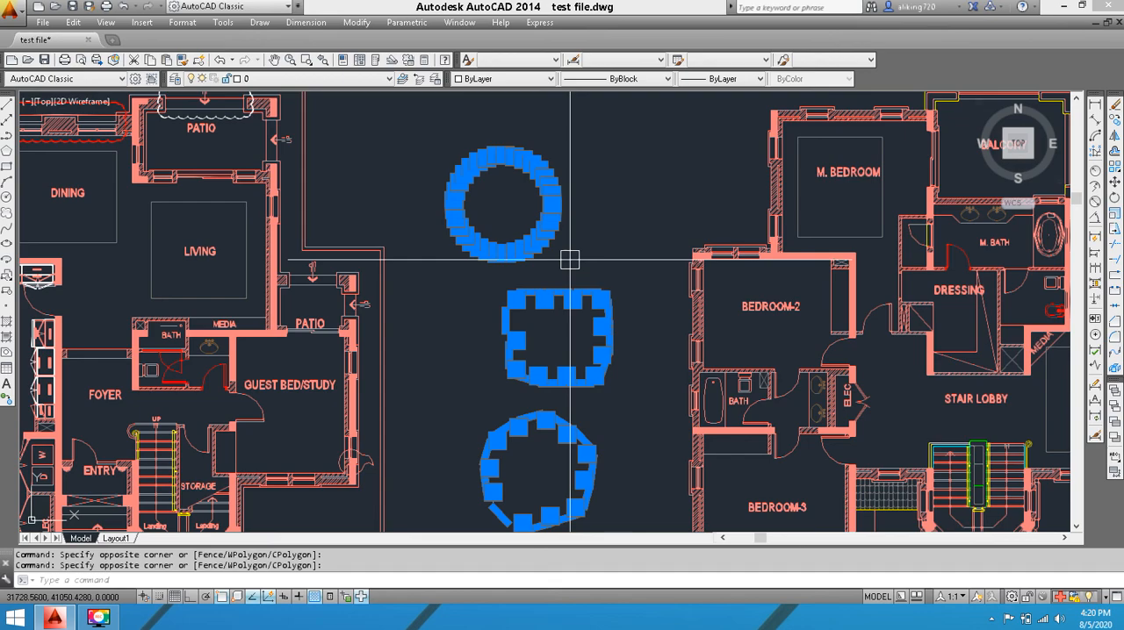
{"action": "scroll", "coordinate": [827, 271], "scroll_direction": "up", "scroll_amount": 1}
{"action": "scroll", "coordinate": [746, 265], "scroll_direction": "down", "scroll_amount": 1}
{"action": "middle_click_drag", "start_coordinate": [590, 262], "coordinate": [642, 214]}
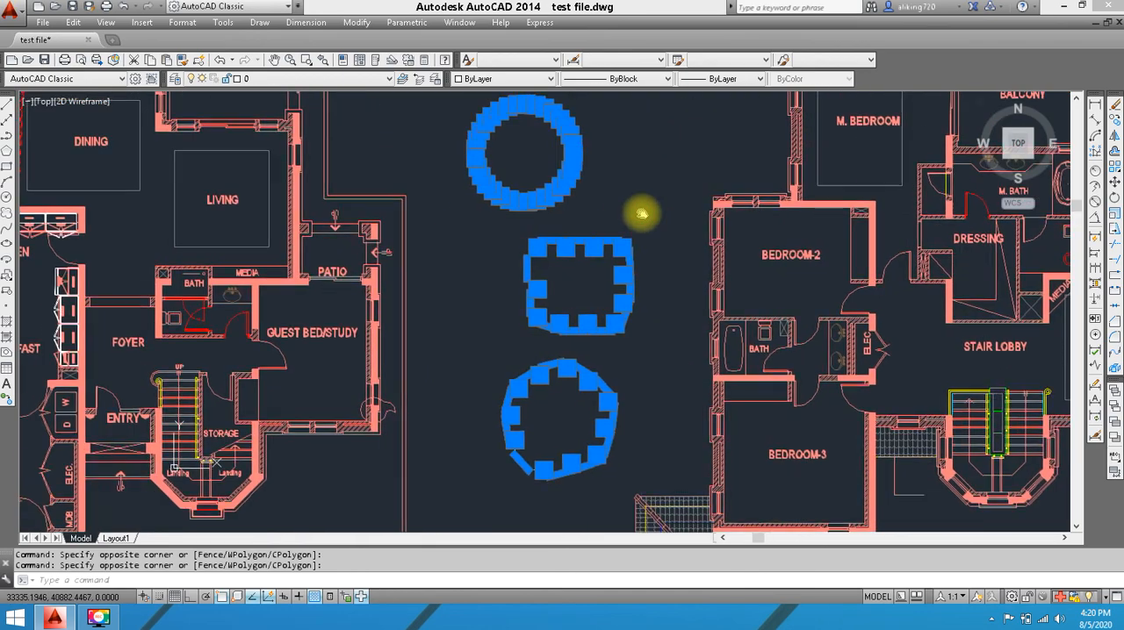
{"action": "scroll", "coordinate": [642, 211], "scroll_direction": "down", "scroll_amount": 1}
{"action": "scroll", "coordinate": [642, 215], "scroll_direction": "up", "scroll_amount": 4}
{"action": "mouse_move", "coordinate": [580, 171]}
{"action": "middle_mouse_down"}
{"action": "mouse_move", "coordinate": [592, 323]}
{"action": "mouse_move", "coordinate": [690, 318]}
{"action": "mouse_move", "coordinate": [788, 237]}
{"action": "middle_mouse_up"}
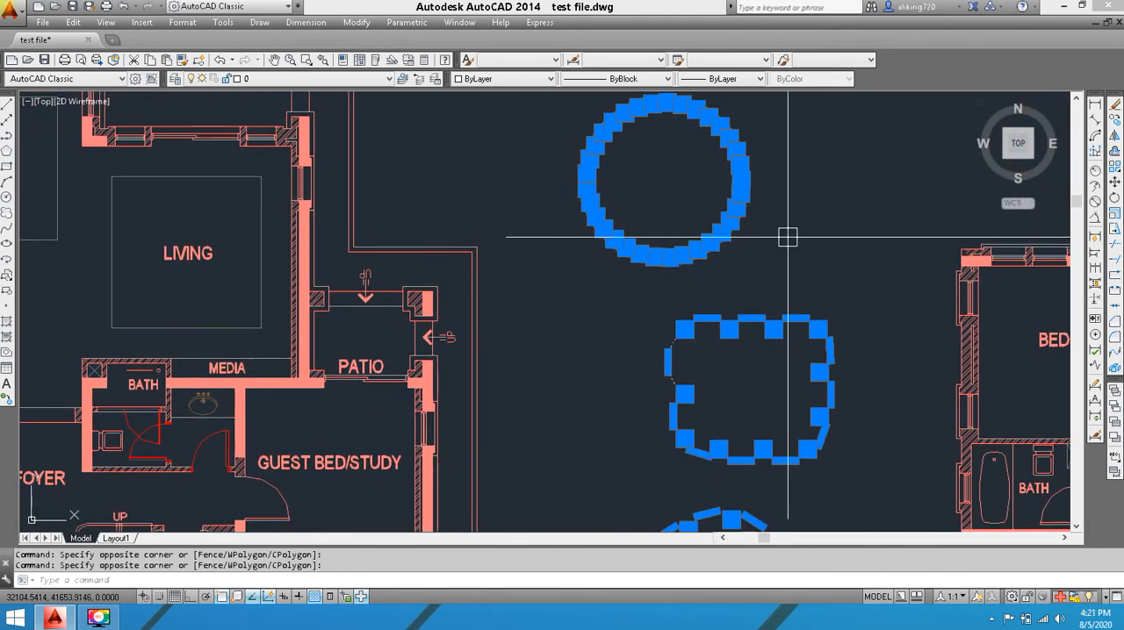